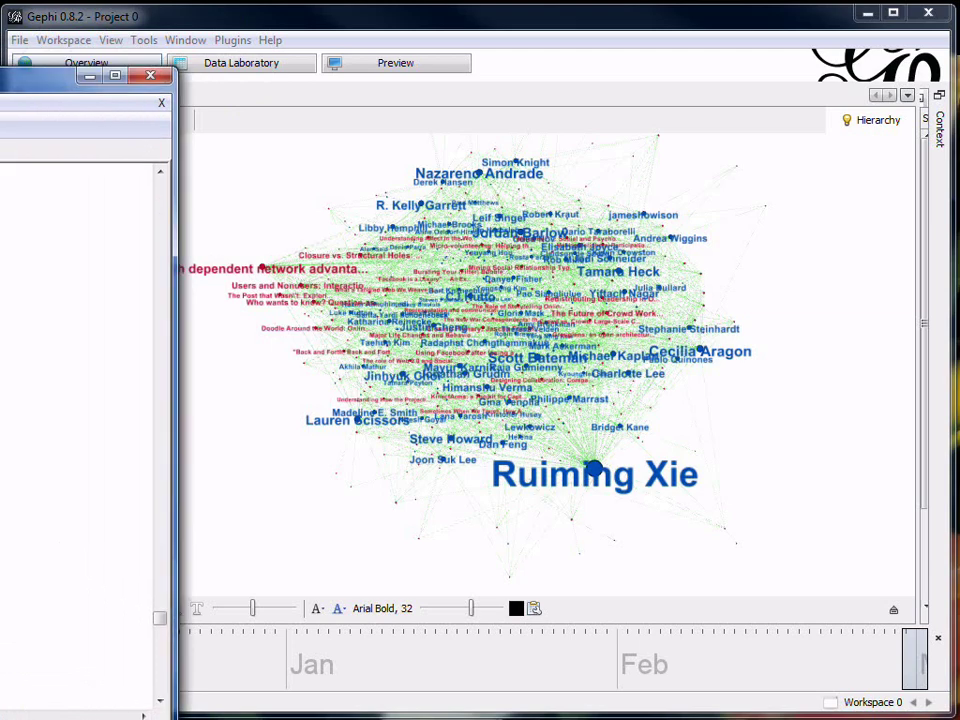
- Drag the Notepad++ window showing bipartite_nodes_CSCW2013_URL_time.gdf over the Gephi graph
{"action": "left_click_drag", "start_coordinate": [10, 76], "coordinate": [591, 32]}
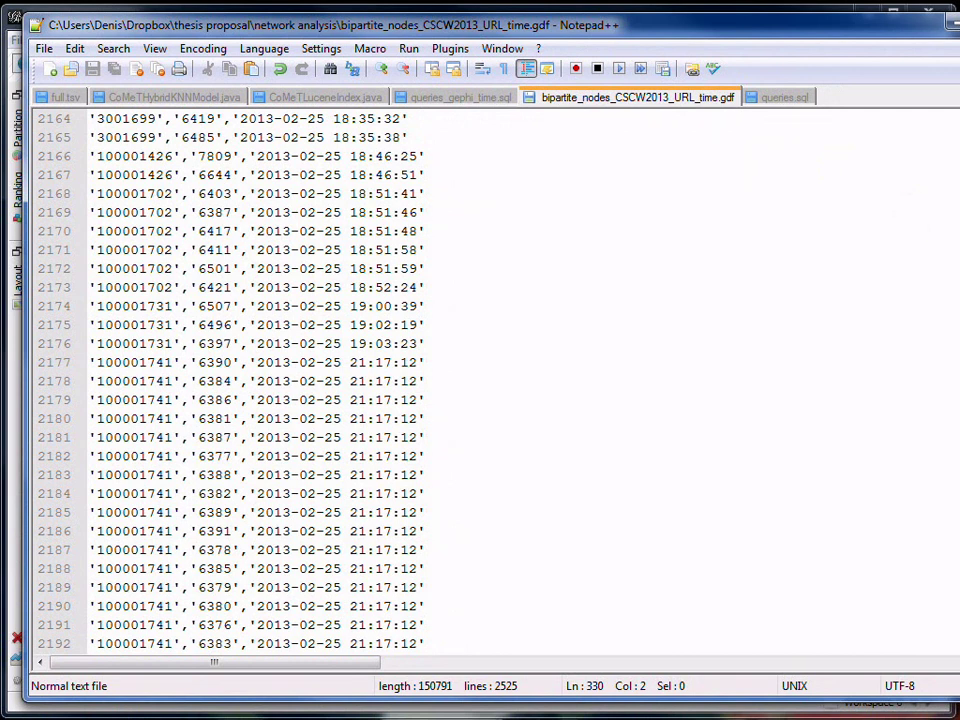
- Maximize Notepad++ and inspect the nodedef header line and the first node record
{"action": "left_click_drag", "start_coordinate": [959, 204], "coordinate": [889, 204]}
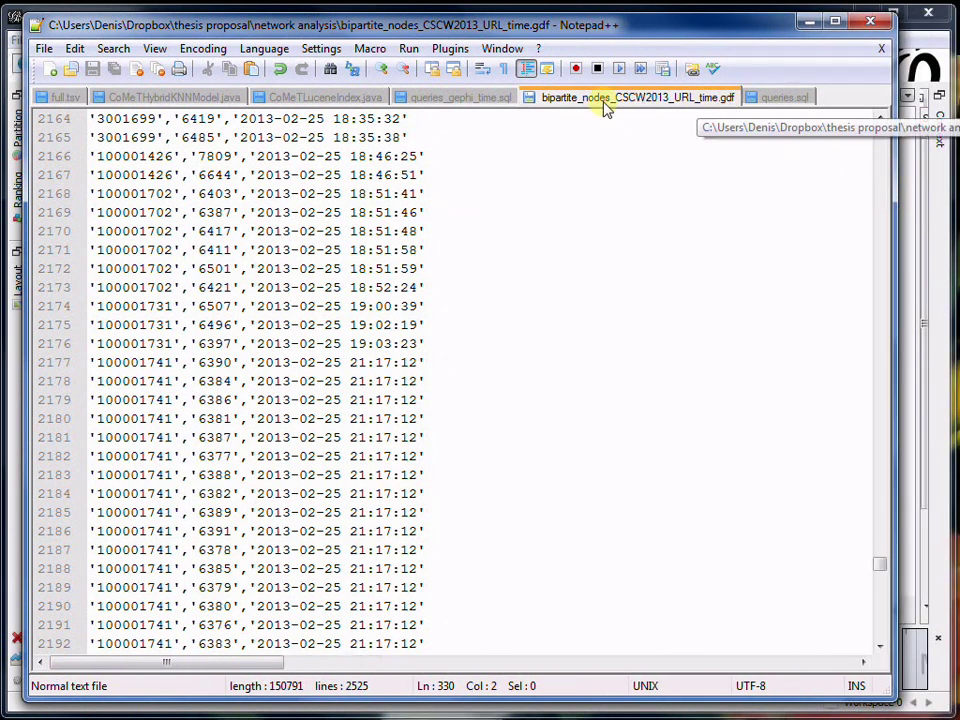
{"action": "left_click_drag", "start_coordinate": [884, 566], "coordinate": [947, 153]}
{"action": "scroll", "coordinate": [463, 392], "scroll_direction": "down", "scroll_amount": 1}
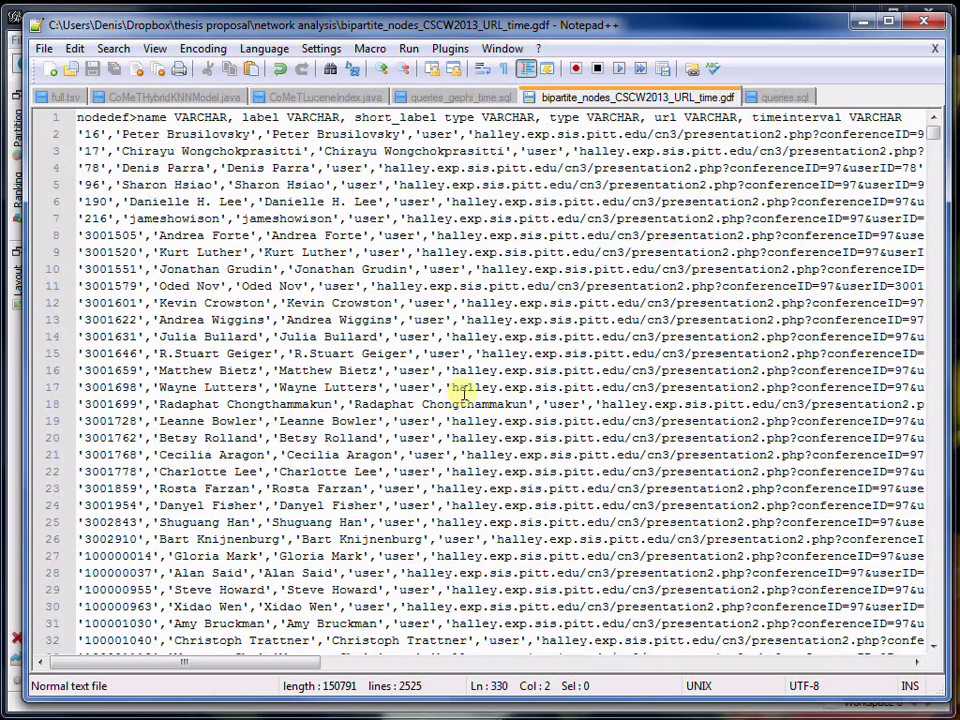
{"action": "left_click", "coordinate": [106, 118]}
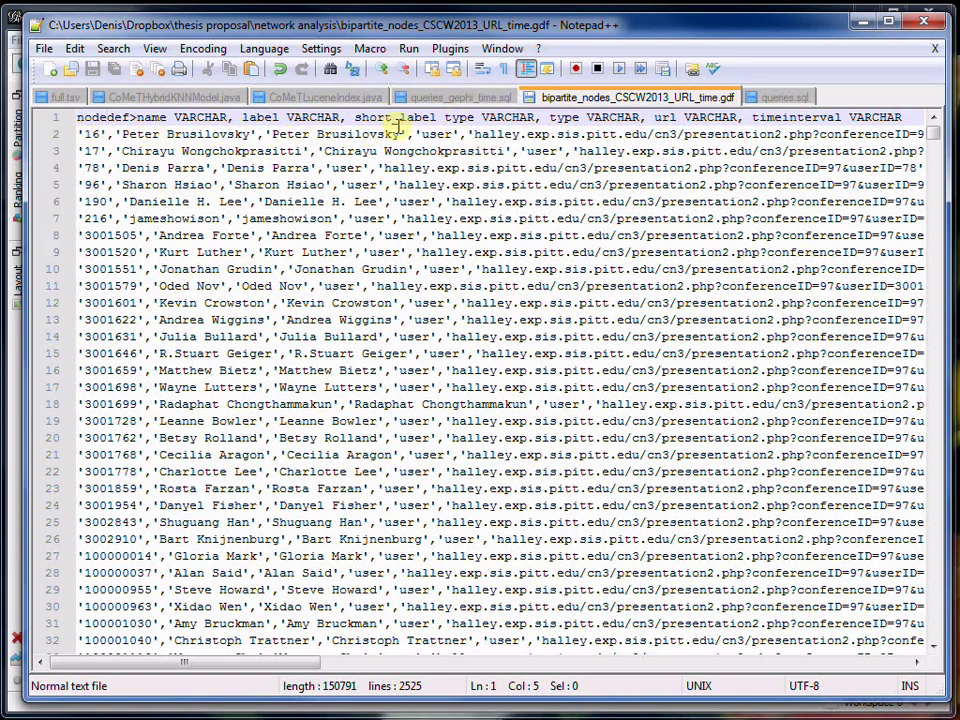
{"action": "left_click", "coordinate": [357, 134]}
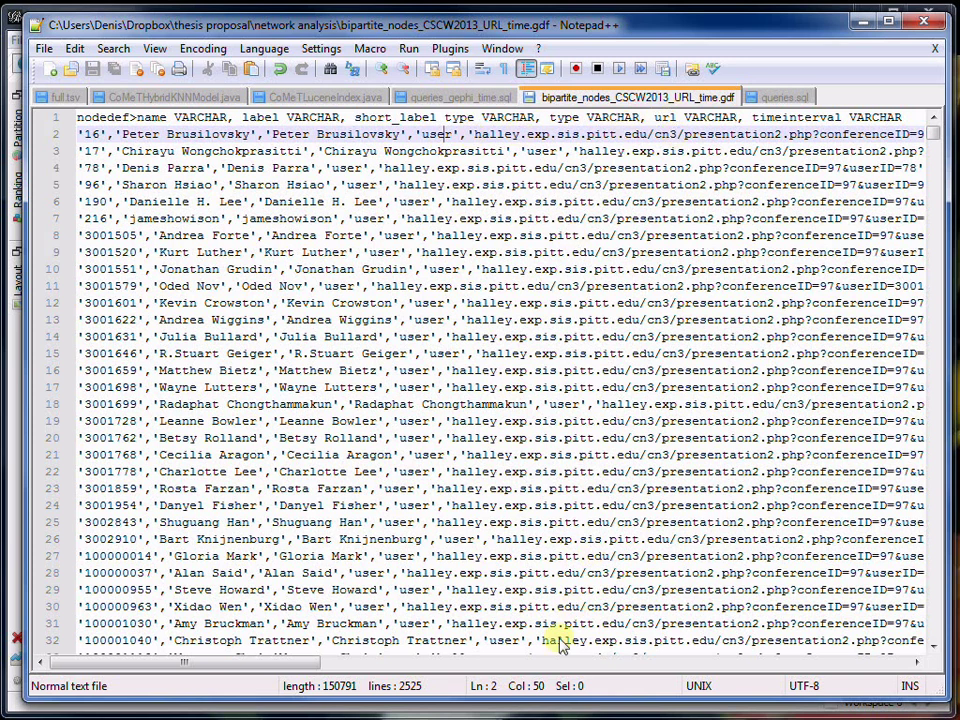
- Scroll right to check timeinterval dates like 2013-02-24, then scroll down through the nodes
{"action": "left_click_drag", "start_coordinate": [303, 672], "coordinate": [435, 670]}
{"action": "left_click_drag", "start_coordinate": [699, 134], "coordinate": [643, 134]}
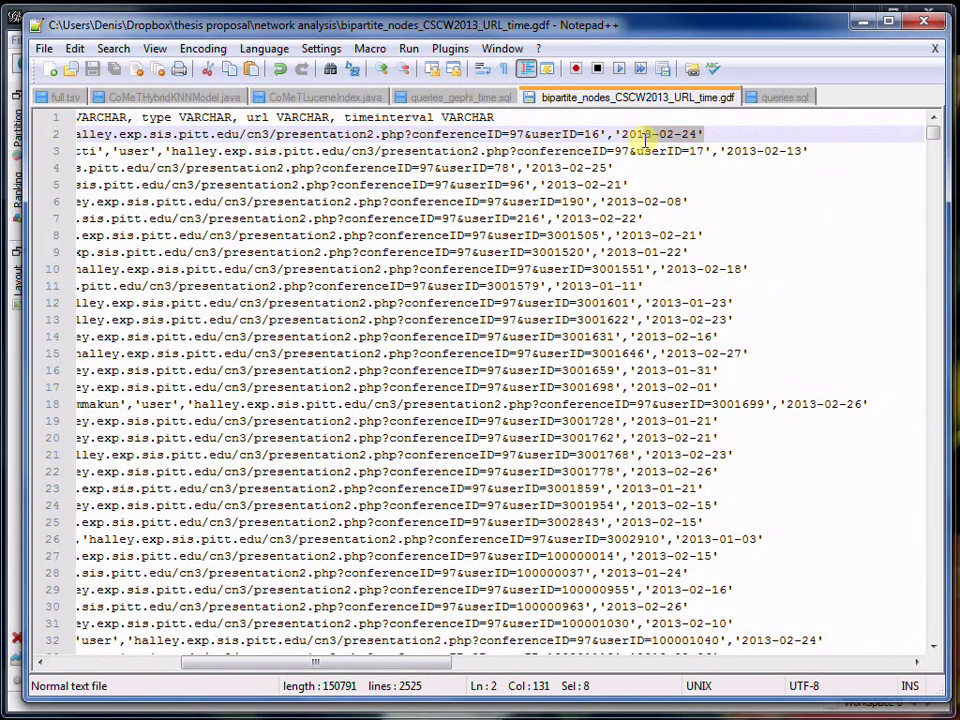
{"action": "left_click_drag", "start_coordinate": [445, 652], "coordinate": [214, 669]}
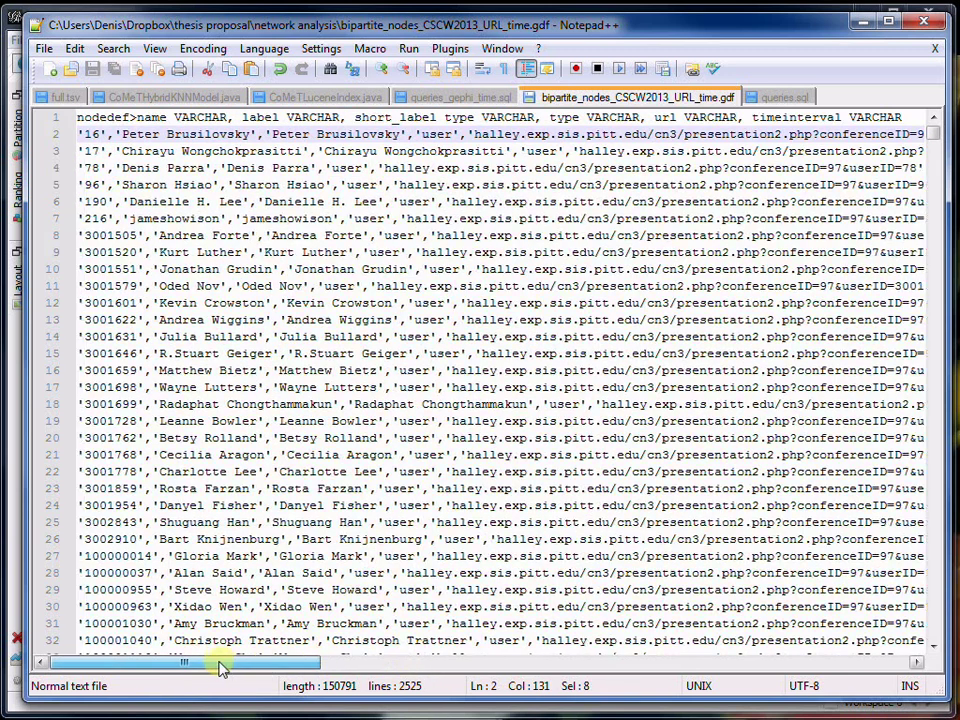
{"action": "mouse_move", "coordinate": [938, 142]}
{"action": "left_mouse_down"}
{"action": "mouse_move", "coordinate": [938, 188]}
{"action": "mouse_move", "coordinate": [937, 158]}
{"action": "left_mouse_up"}
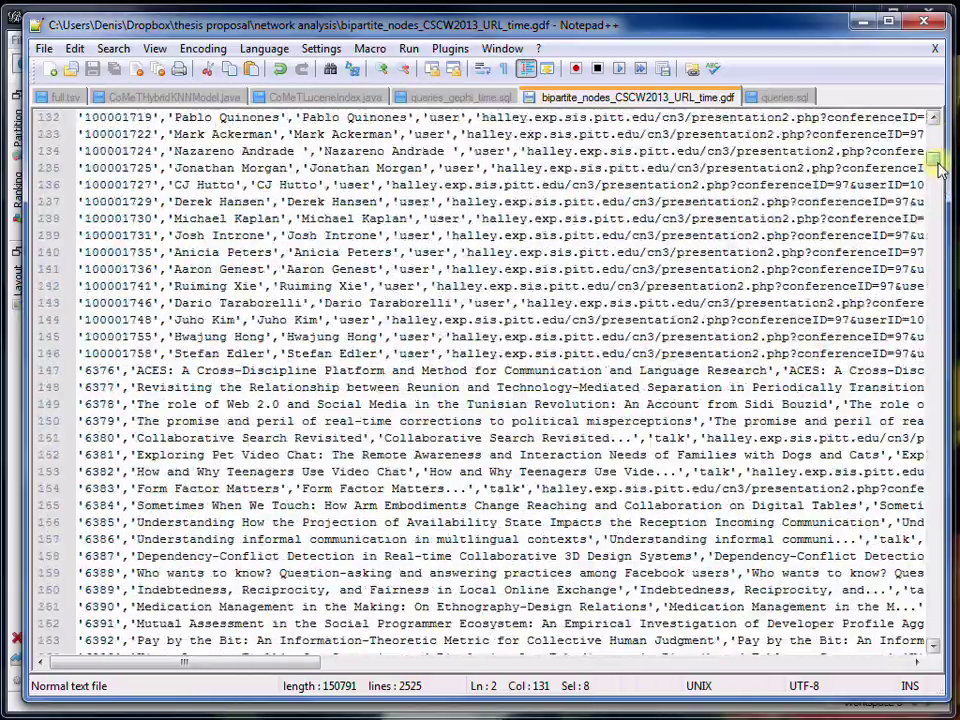
- Select the id 6376 and the ACES title of the talk node on line 147
{"action": "left_click", "coordinate": [199, 372]}
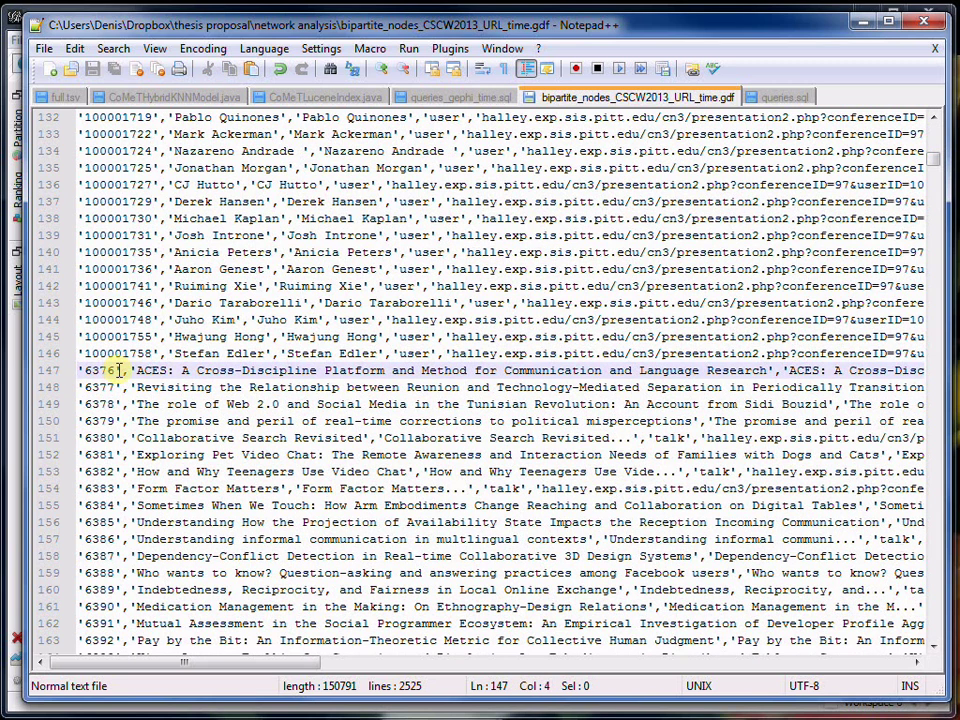
{"action": "left_click_drag", "start_coordinate": [128, 371], "coordinate": [86, 371]}
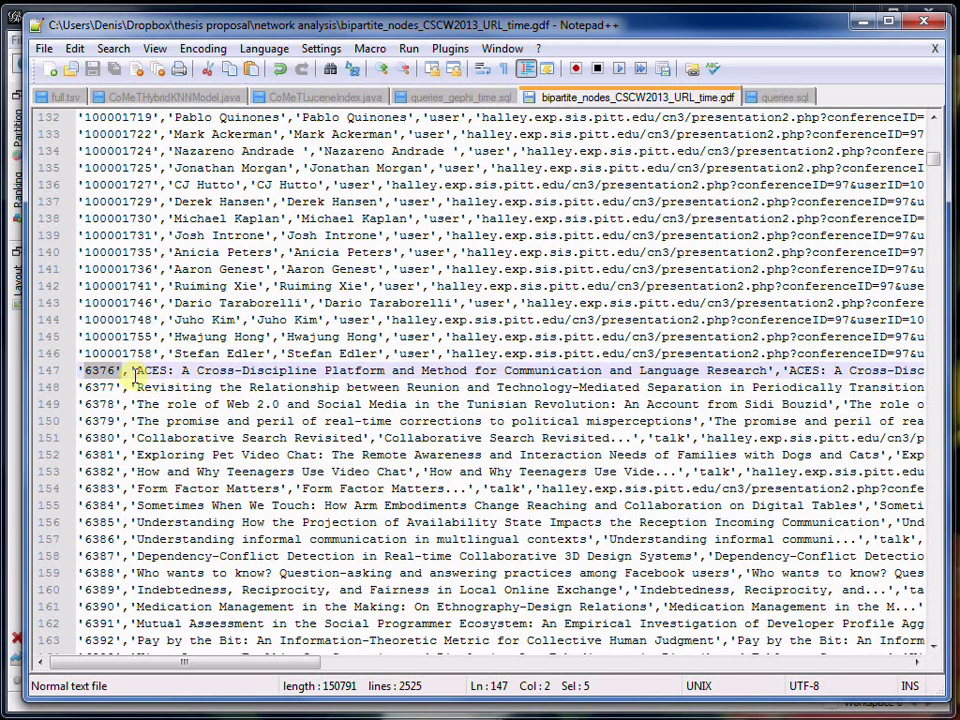
{"action": "left_click_drag", "start_coordinate": [293, 664], "coordinate": [413, 672]}
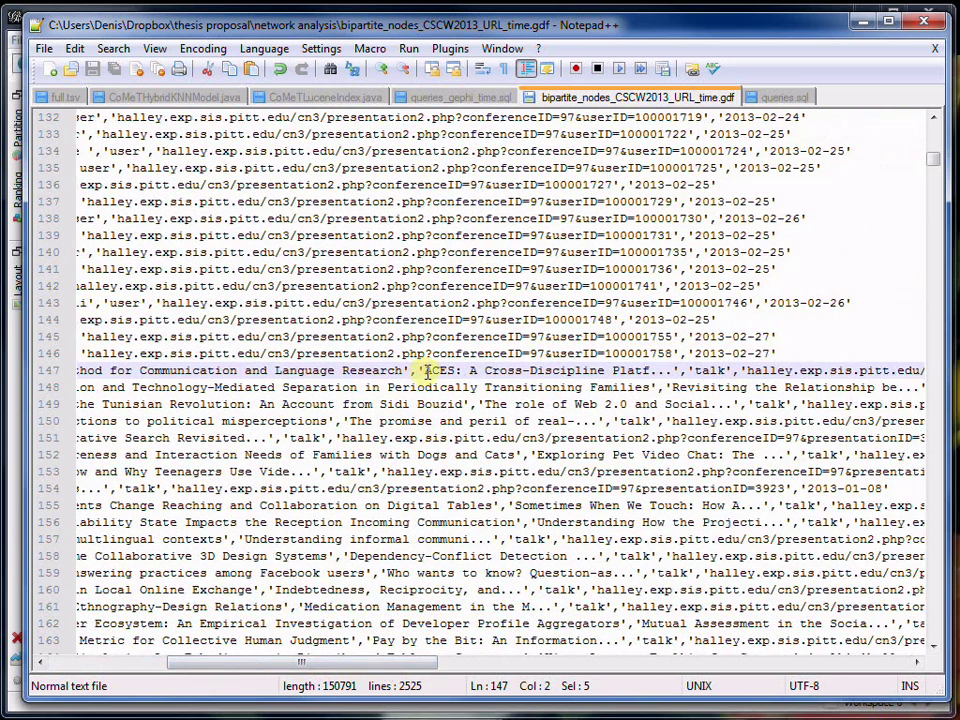
{"action": "left_click_drag", "start_coordinate": [426, 371], "coordinate": [652, 371]}
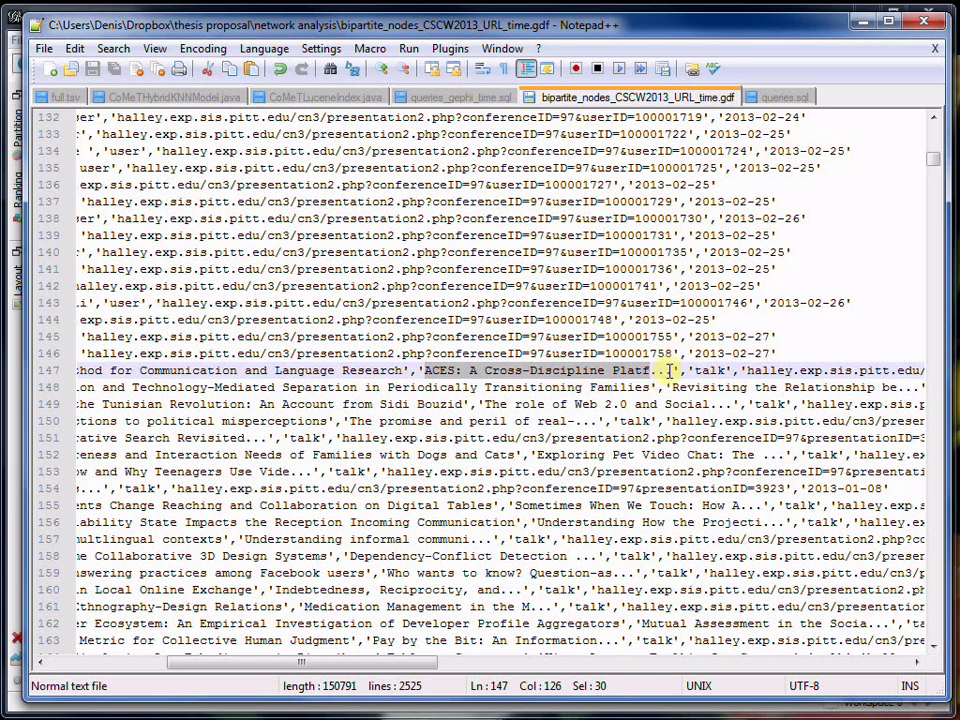
- Scroll down to the timestamped edge rows starting from 2013-01-08
{"action": "left_click_drag", "start_coordinate": [401, 664], "coordinate": [240, 664]}
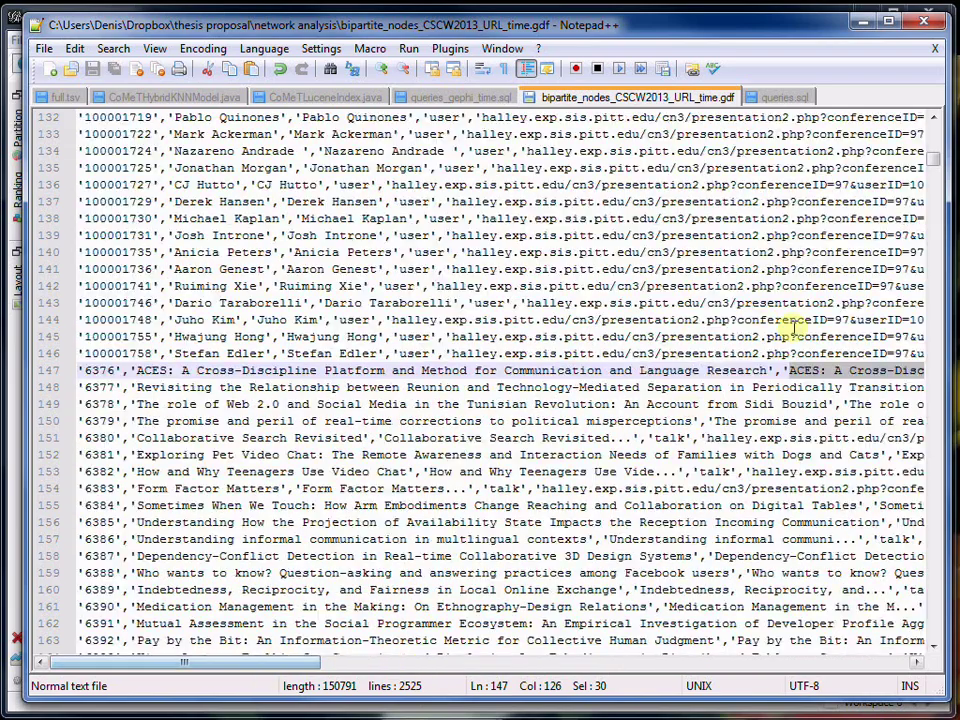
{"action": "left_click", "coordinate": [930, 172]}
{"action": "mouse_move", "coordinate": [935, 176]}
{"action": "left_mouse_down"}
{"action": "mouse_move", "coordinate": [936, 240]}
{"action": "mouse_move", "coordinate": [940, 200]}
{"action": "left_mouse_up"}
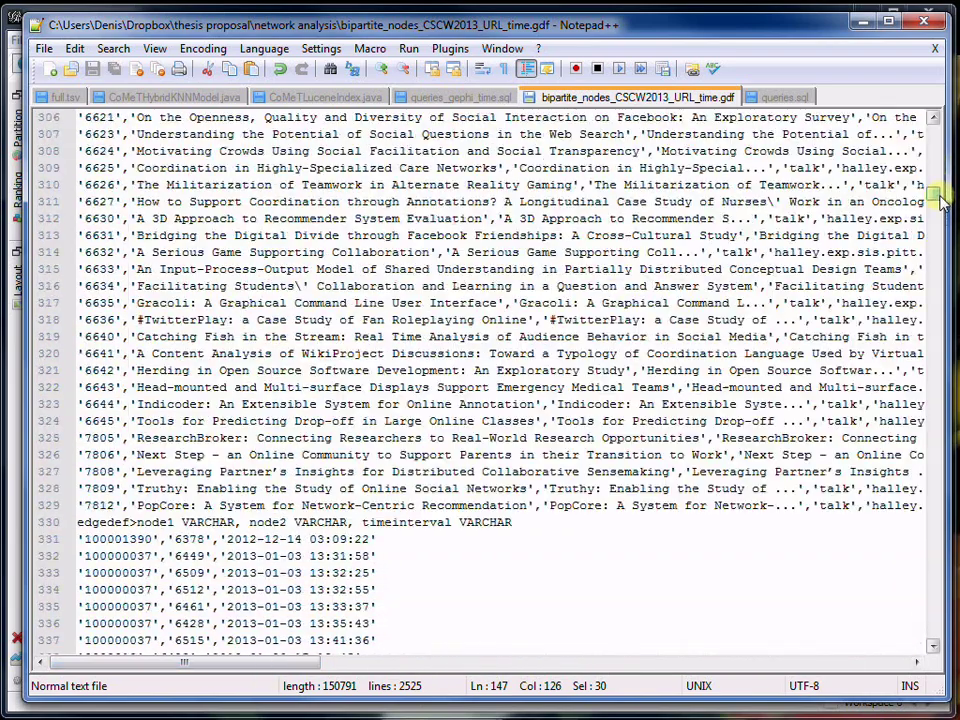
- Select the edgedef> marker, the node1 and node2 fields, and the first edge's time part
{"action": "left_click", "coordinate": [203, 522]}
{"action": "left_click_drag", "start_coordinate": [137, 522], "coordinate": [93, 523]}
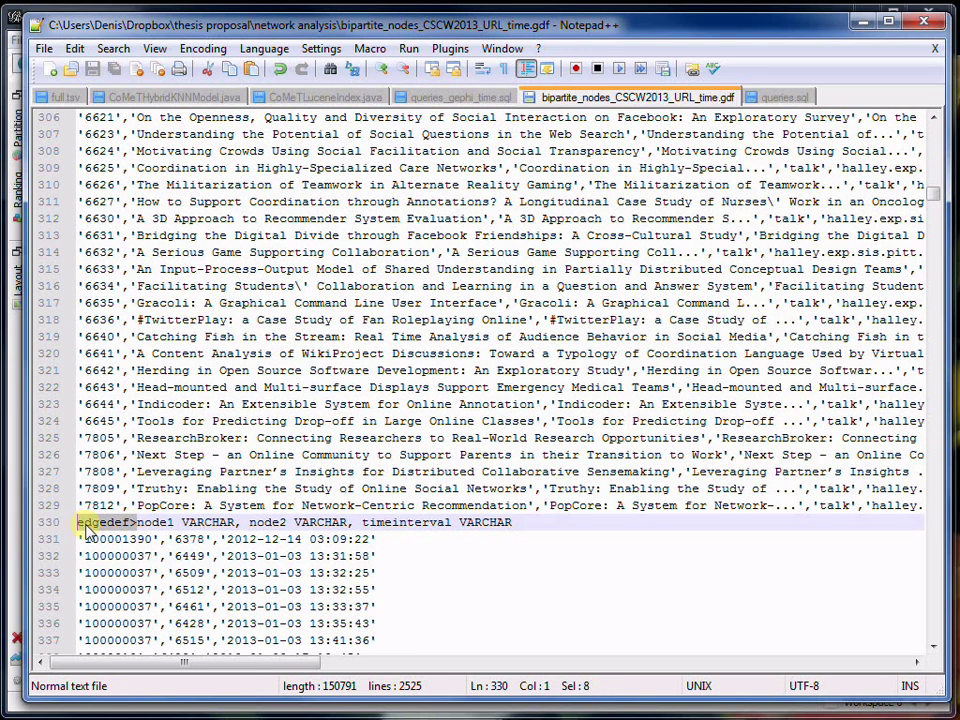
{"action": "left_click", "coordinate": [150, 523]}
{"action": "left_click", "coordinate": [260, 522]}
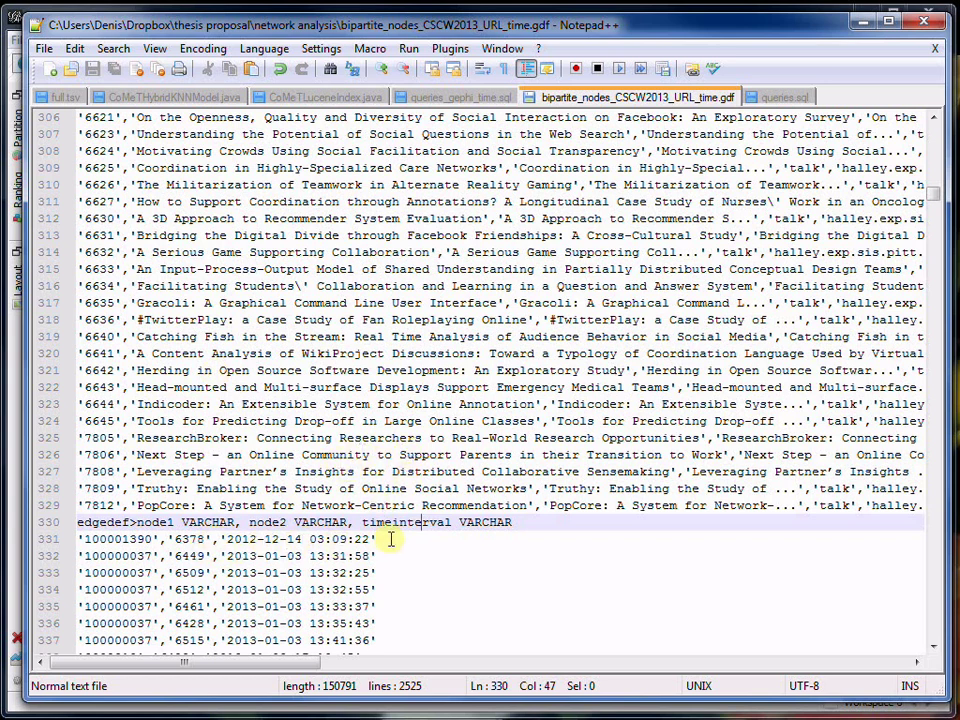
{"action": "left_click_drag", "start_coordinate": [380, 539], "coordinate": [308, 539]}
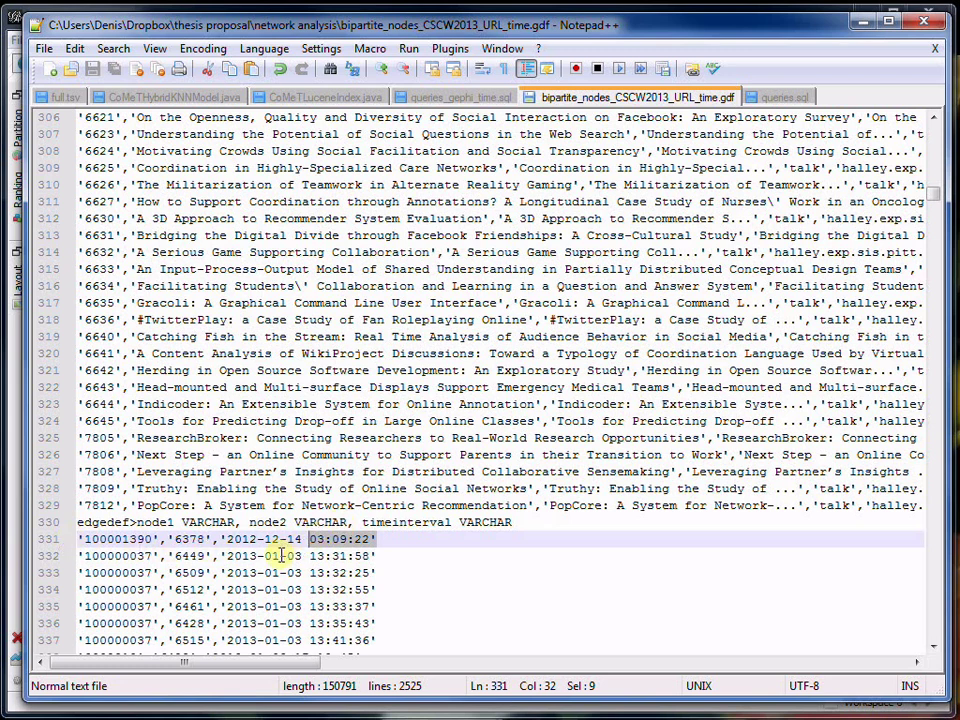
- Minimize Notepad++ to return to Gephi, dismissing File > Open Recent without opening anything
{"action": "left_click", "coordinate": [856, 21]}
{"action": "left_click", "coordinate": [19, 40]}
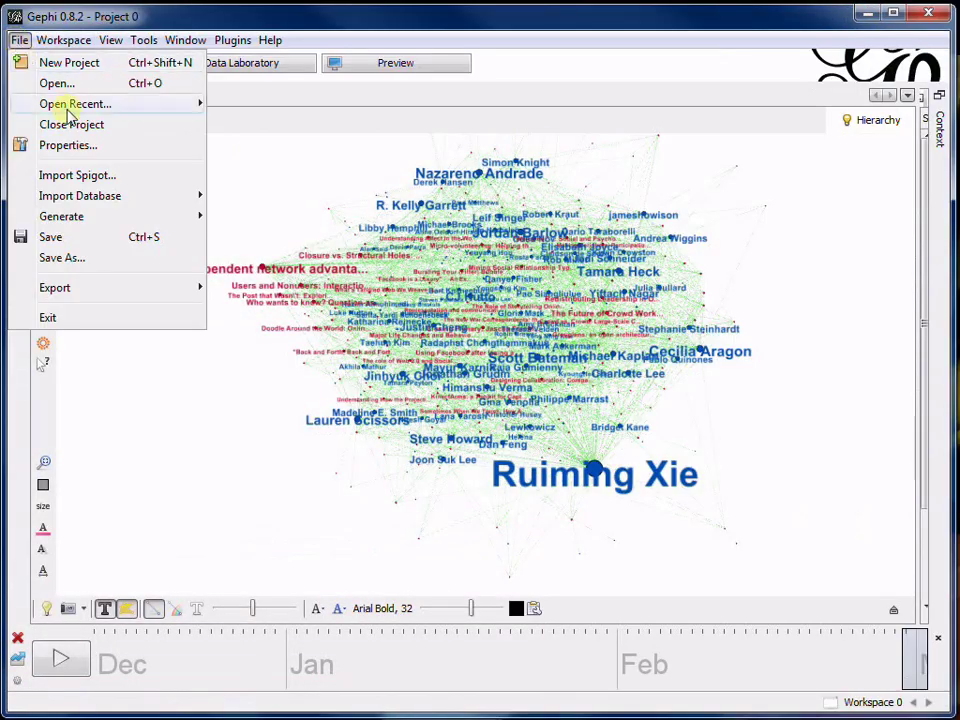
{"action": "mouse_move", "coordinate": [78, 108]}
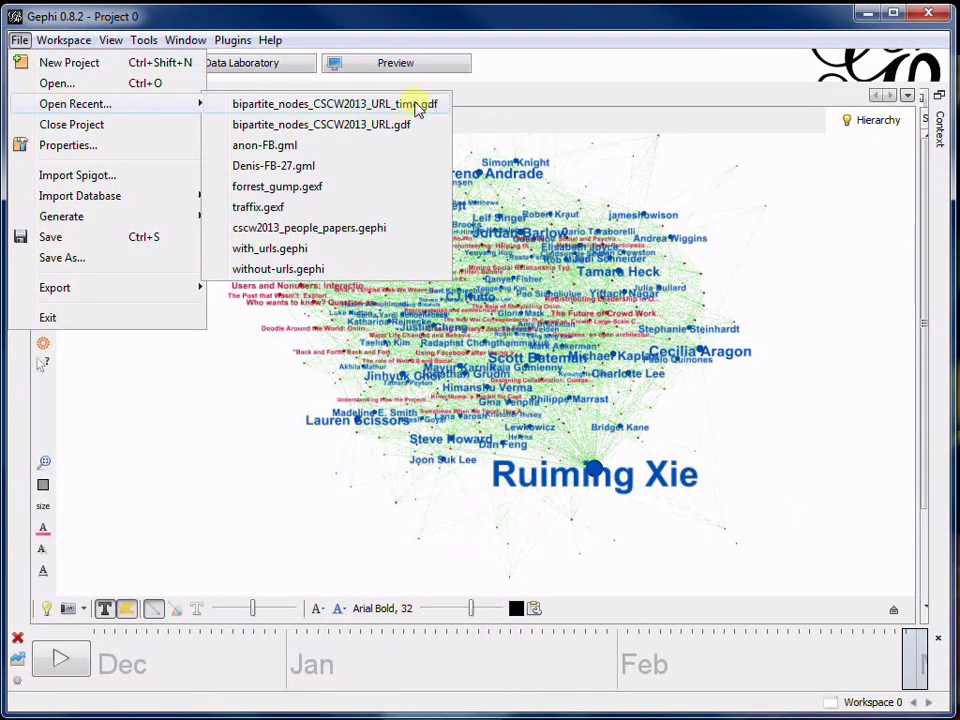
{"action": "left_click", "coordinate": [707, 204]}
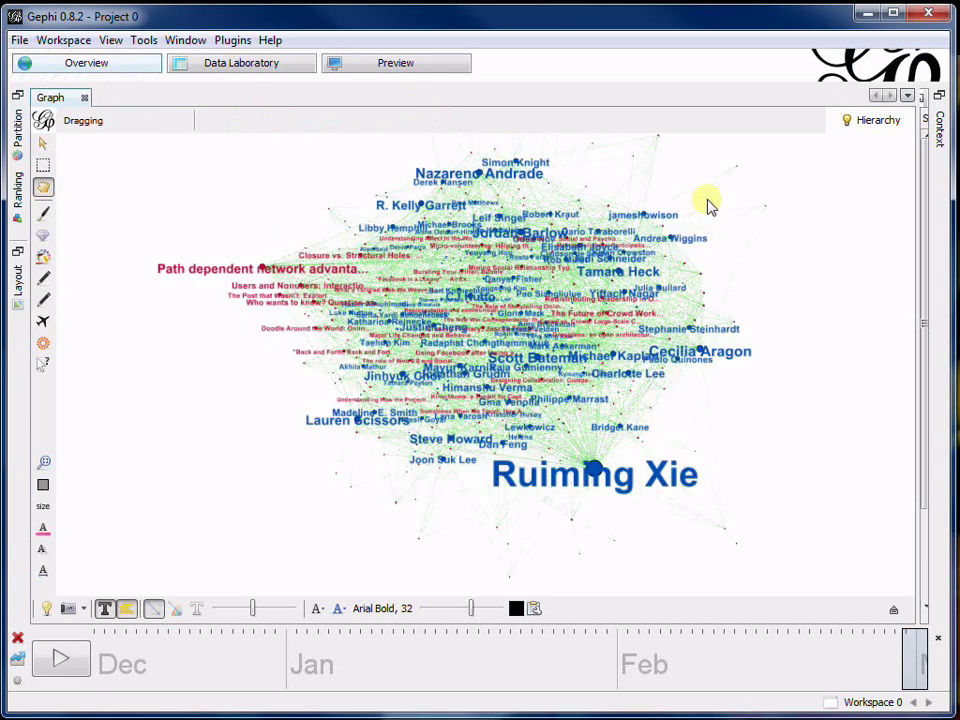
- In Data Laboratory, widen the Time Interval and timeinterval columns and sort timeinterval newest first
{"action": "left_click", "coordinate": [242, 66]}
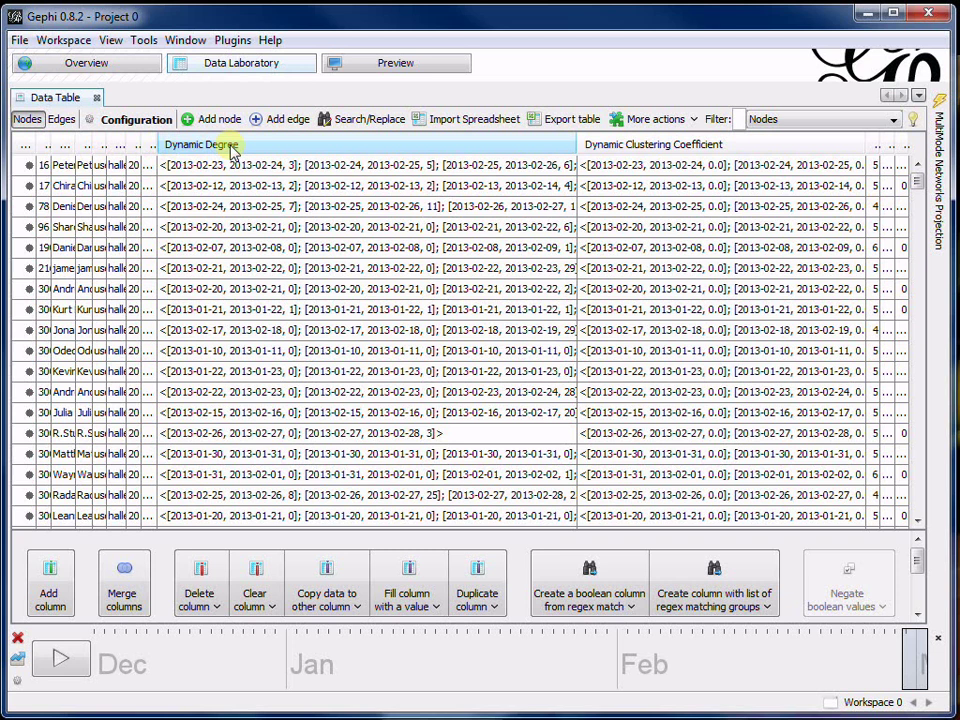
{"action": "left_click_drag", "start_coordinate": [155, 144], "coordinate": [456, 155]}
{"action": "left_click_drag", "start_coordinate": [141, 144], "coordinate": [468, 147]}
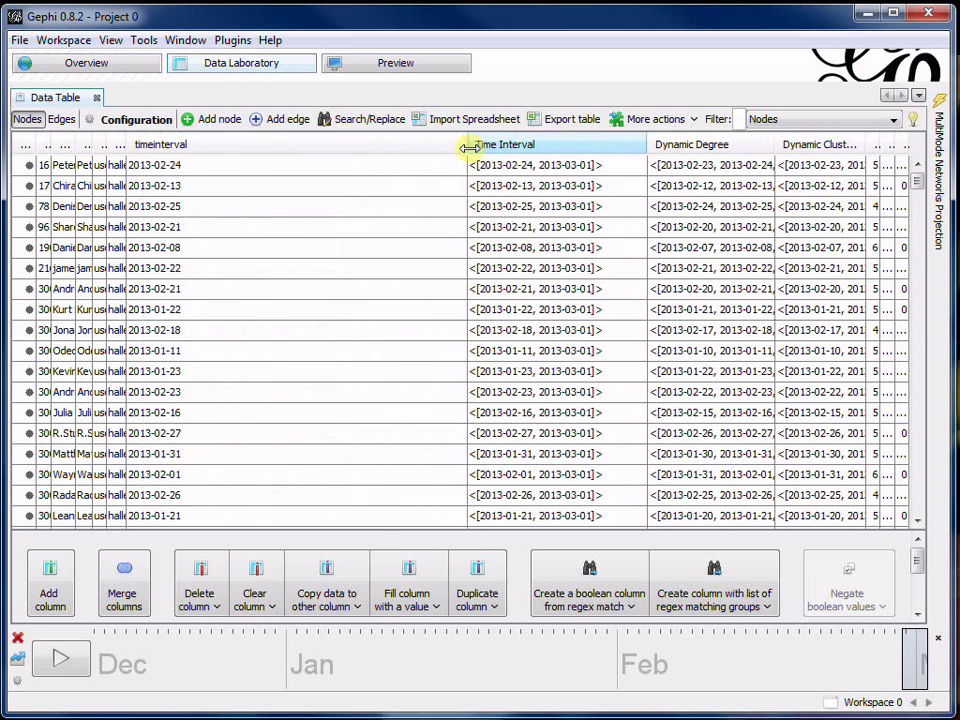
{"action": "mouse_move", "coordinate": [285, 148]}
{"action": "left_mouse_down"}
{"action": "mouse_move", "coordinate": [358, 148]}
{"action": "mouse_move", "coordinate": [281, 150]}
{"action": "left_mouse_up"}
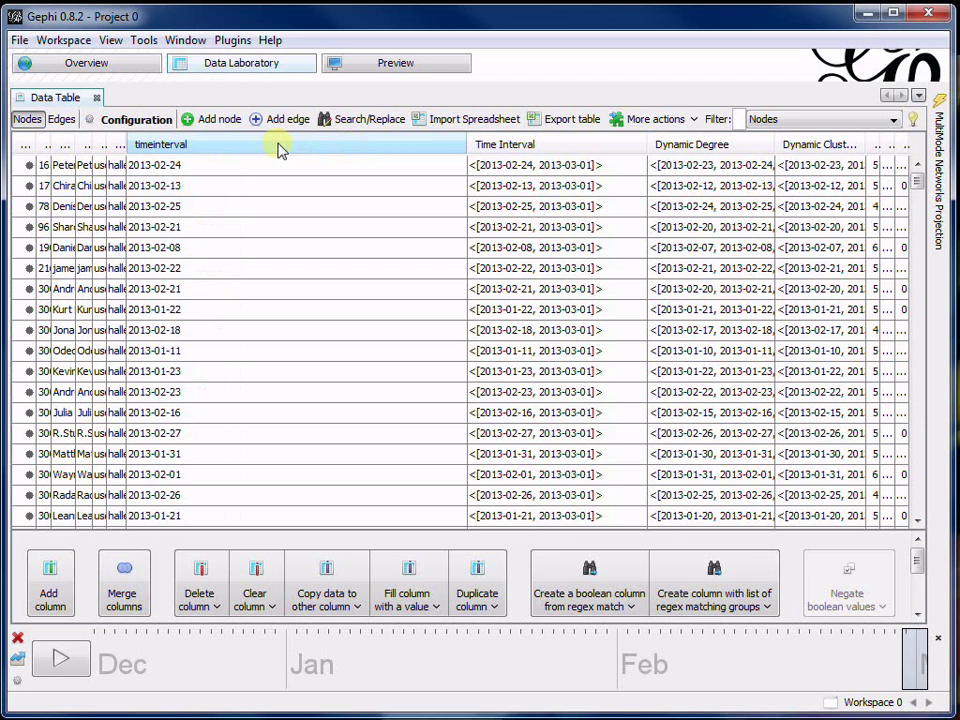
{"action": "left_click", "coordinate": [229, 148]}
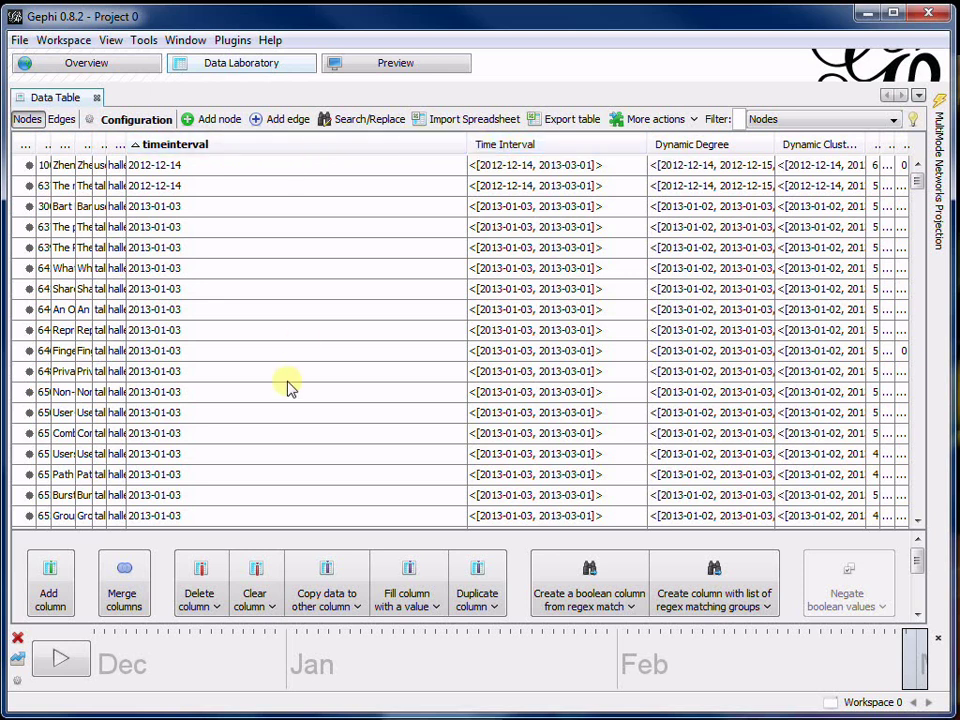
{"action": "left_click", "coordinate": [235, 146]}
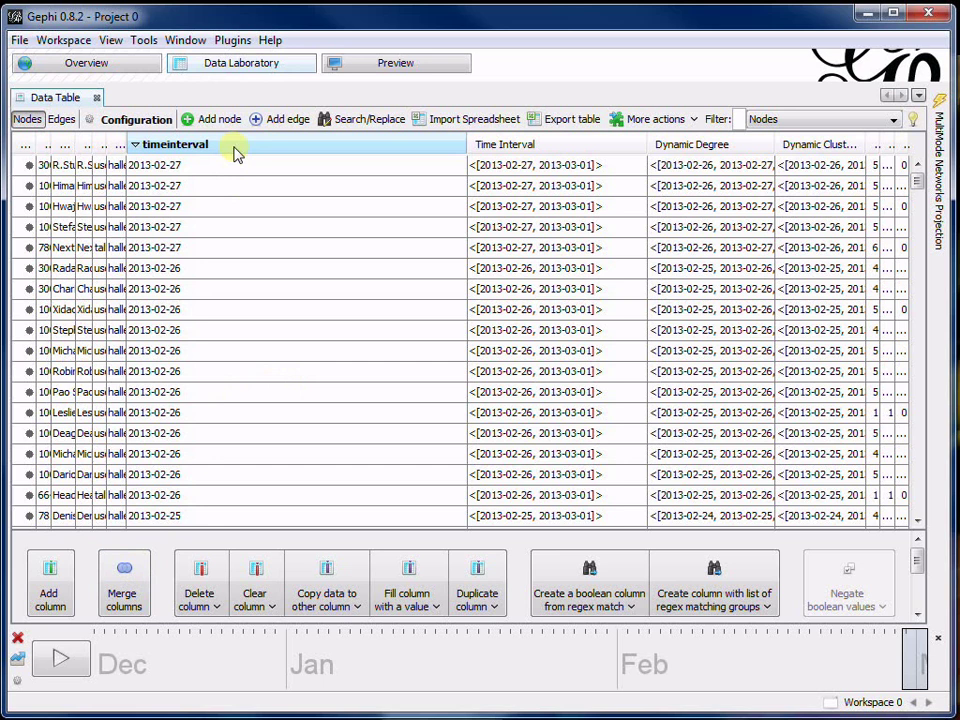
- In Merge columns, add timeinterval to the columns to merge and choose the Create time interval strategy
{"action": "left_click", "coordinate": [137, 598]}
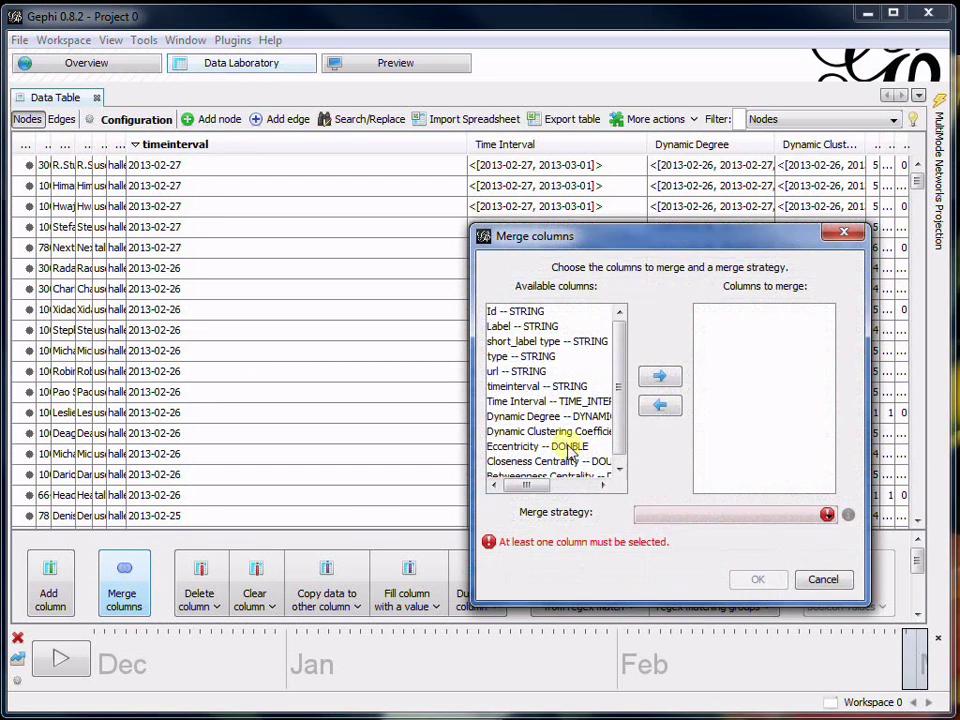
{"action": "left_click_drag", "start_coordinate": [674, 226], "coordinate": [566, 216]}
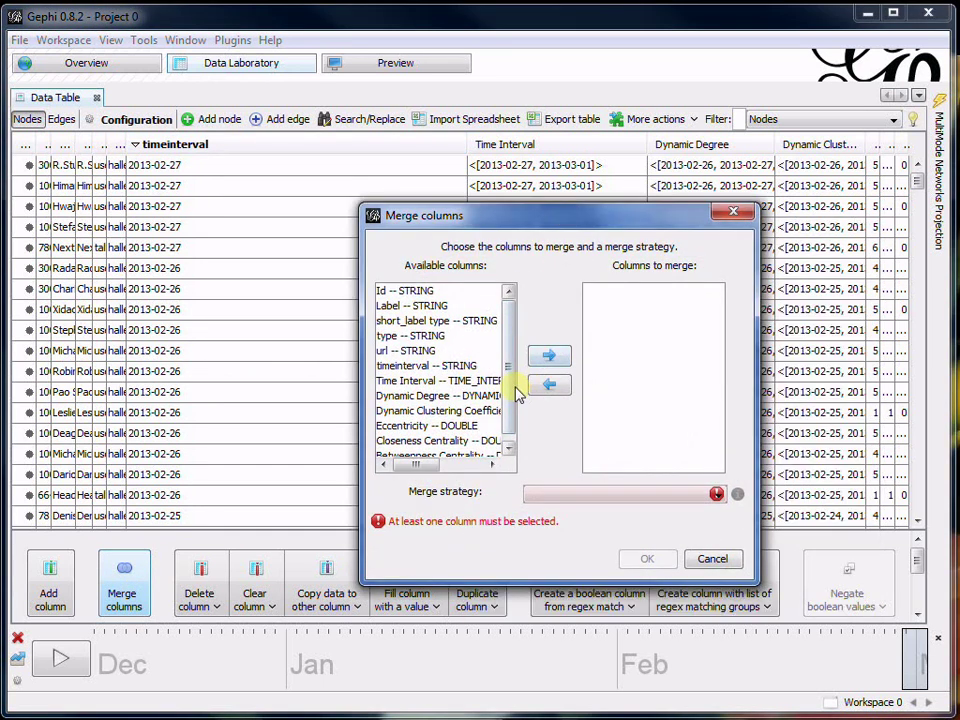
{"action": "scroll", "coordinate": [517, 393], "scroll_direction": "down", "scroll_amount": 1}
{"action": "left_click", "coordinate": [450, 359]}
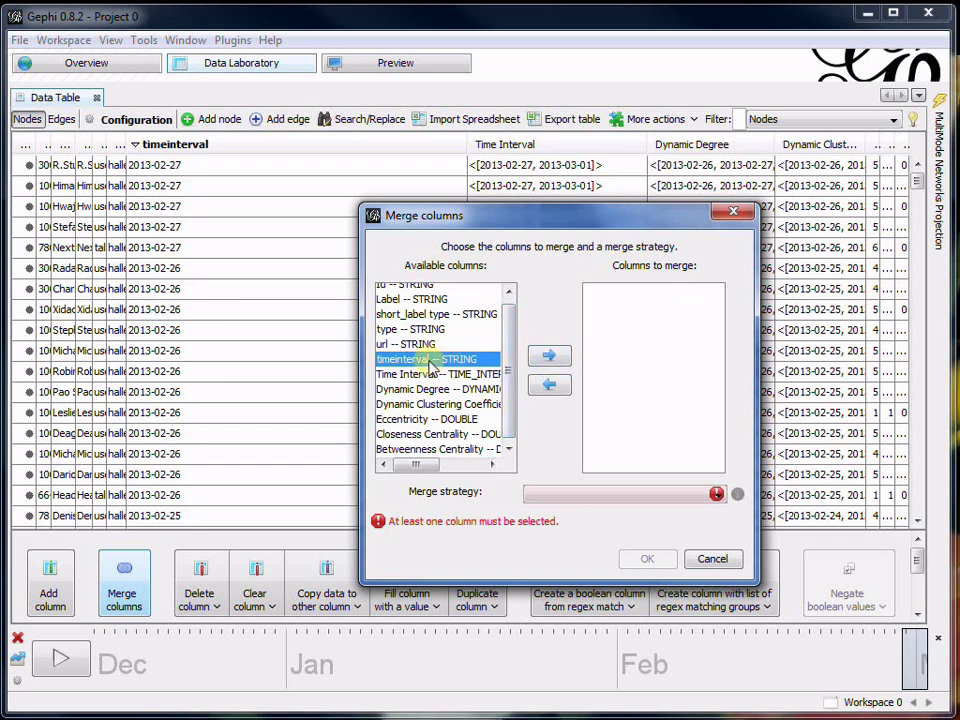
{"action": "left_click", "coordinate": [549, 356]}
{"action": "left_click", "coordinate": [647, 294]}
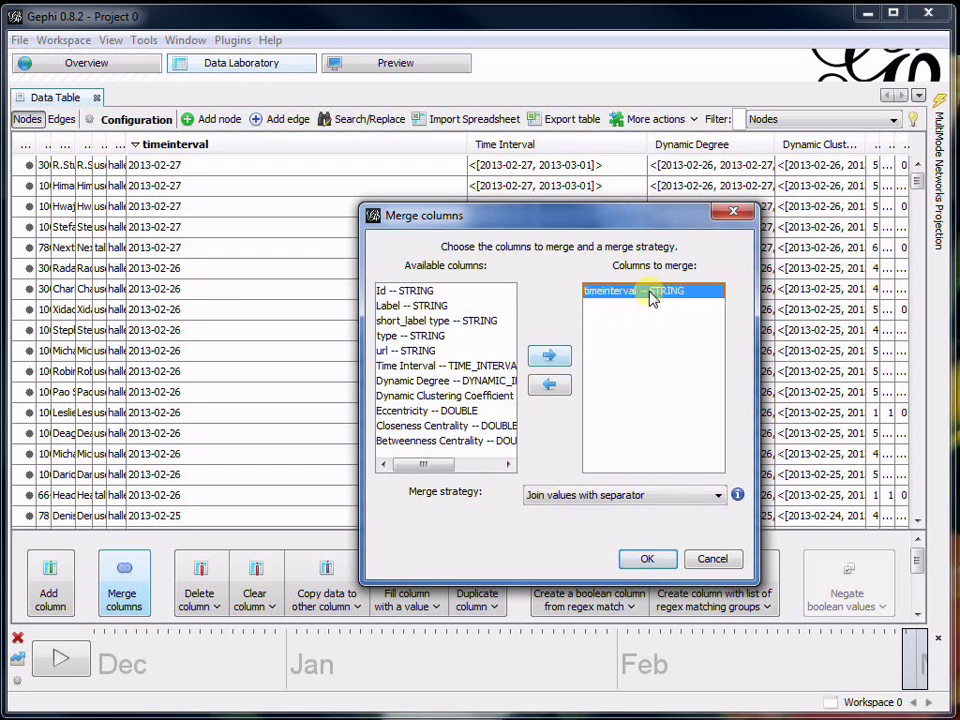
{"action": "left_click", "coordinate": [678, 499]}
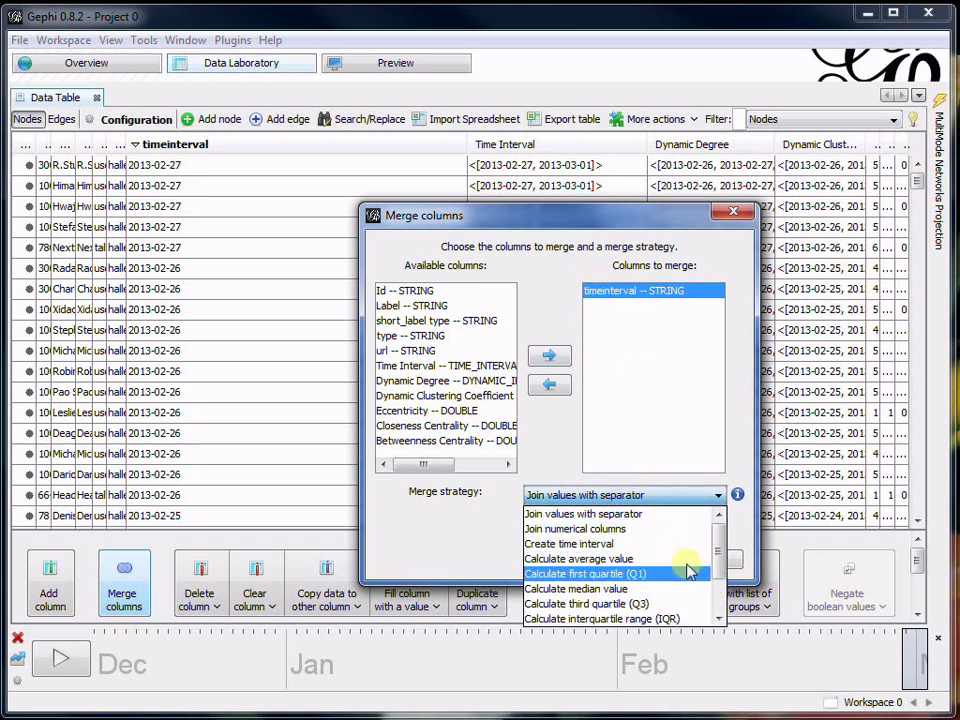
{"action": "mouse_move", "coordinate": [718, 553]}
{"action": "left_mouse_down"}
{"action": "mouse_move", "coordinate": [718, 605]}
{"action": "mouse_move", "coordinate": [716, 530]}
{"action": "left_mouse_up"}
{"action": "left_click", "coordinate": [670, 543]}
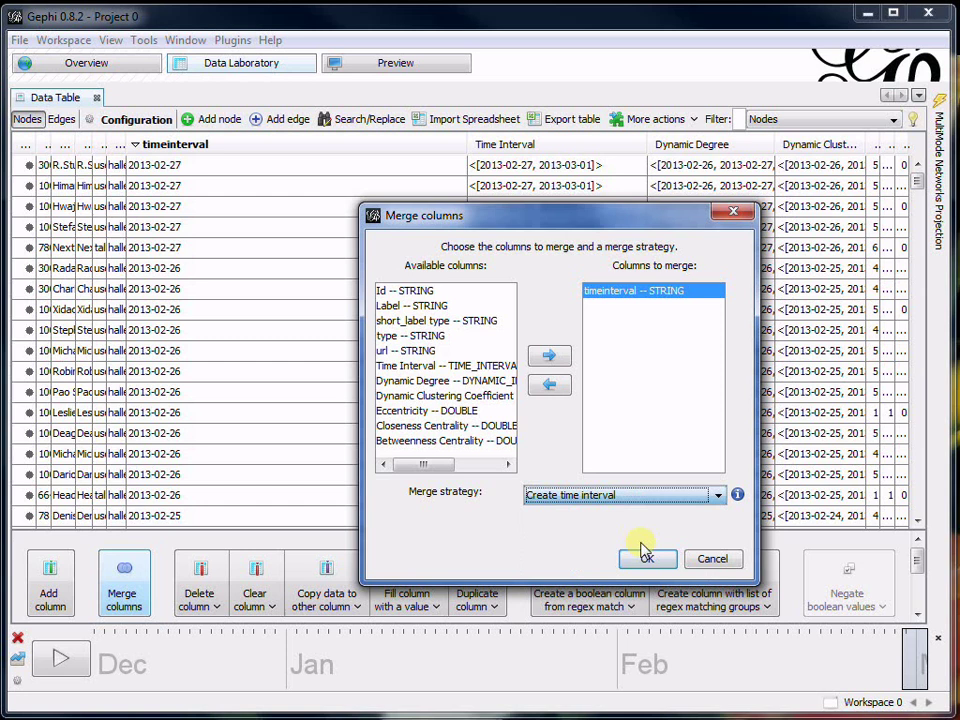
- Confirm the merge, enable Parse dates, leave the start date empty, and clear the End time column
{"action": "left_click", "coordinate": [648, 560]}
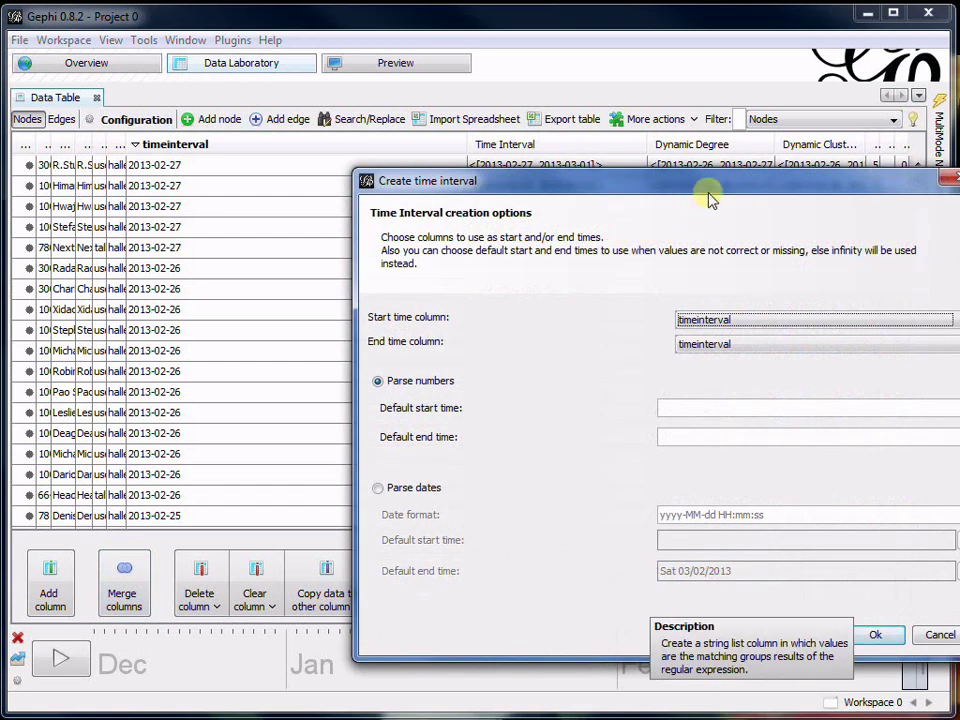
{"action": "left_click_drag", "start_coordinate": [708, 200], "coordinate": [538, 184]}
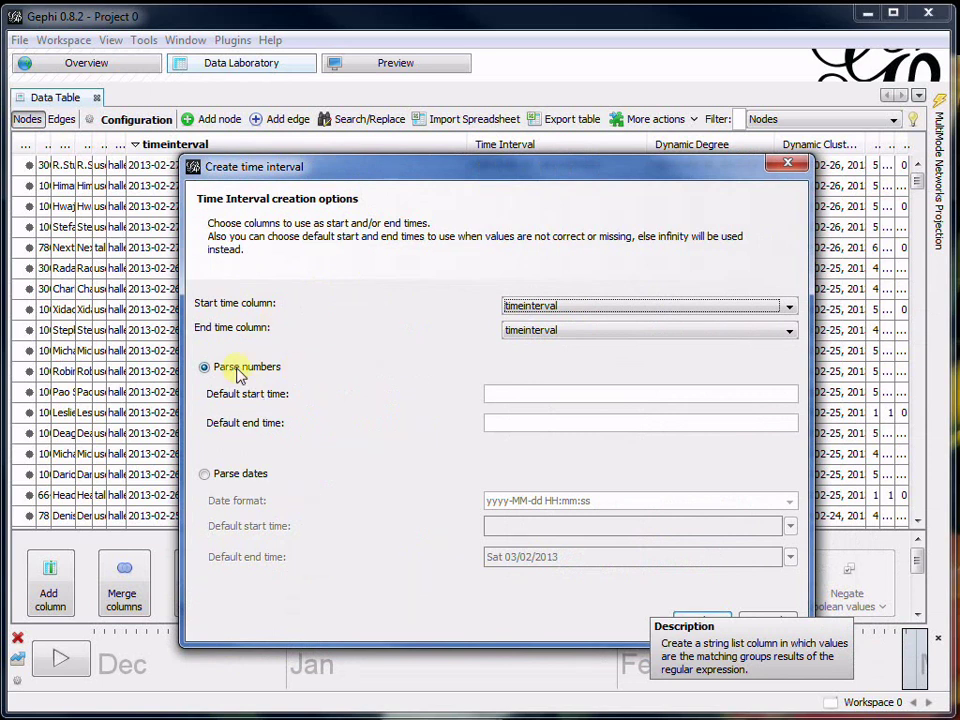
{"action": "left_click", "coordinate": [222, 475]}
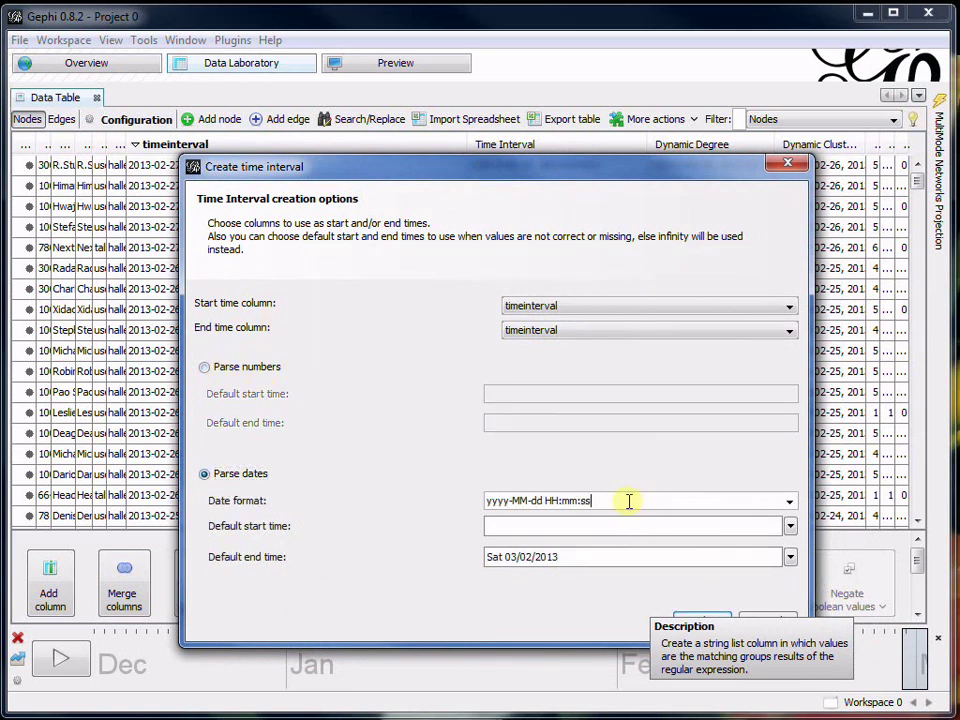
{"action": "left_click", "coordinate": [789, 527]}
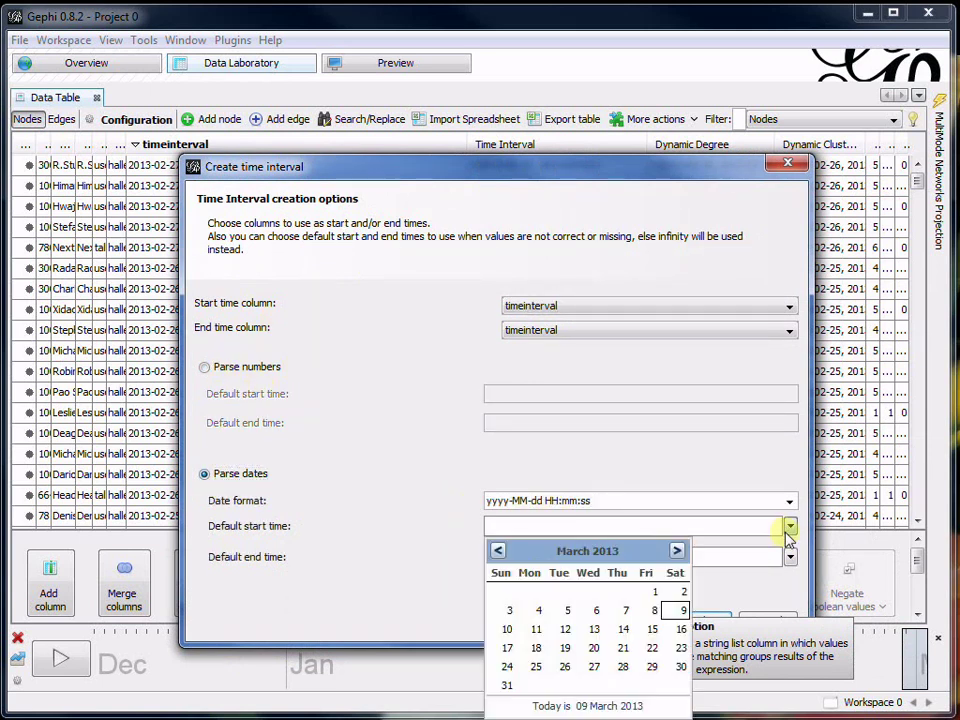
{"action": "left_click", "coordinate": [789, 527]}
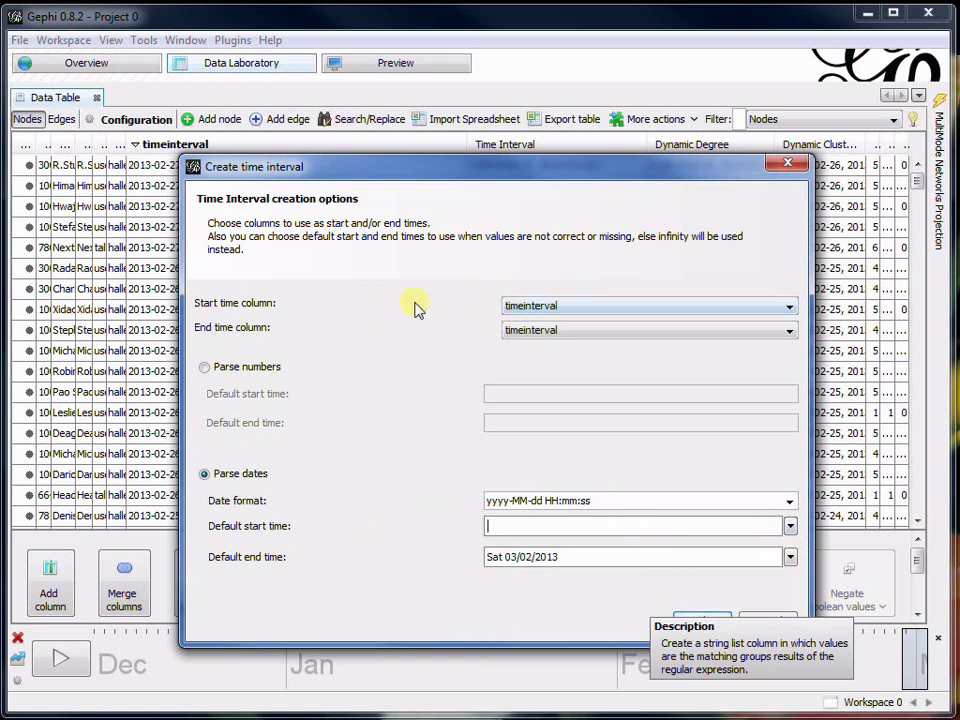
{"action": "left_click", "coordinate": [506, 331]}
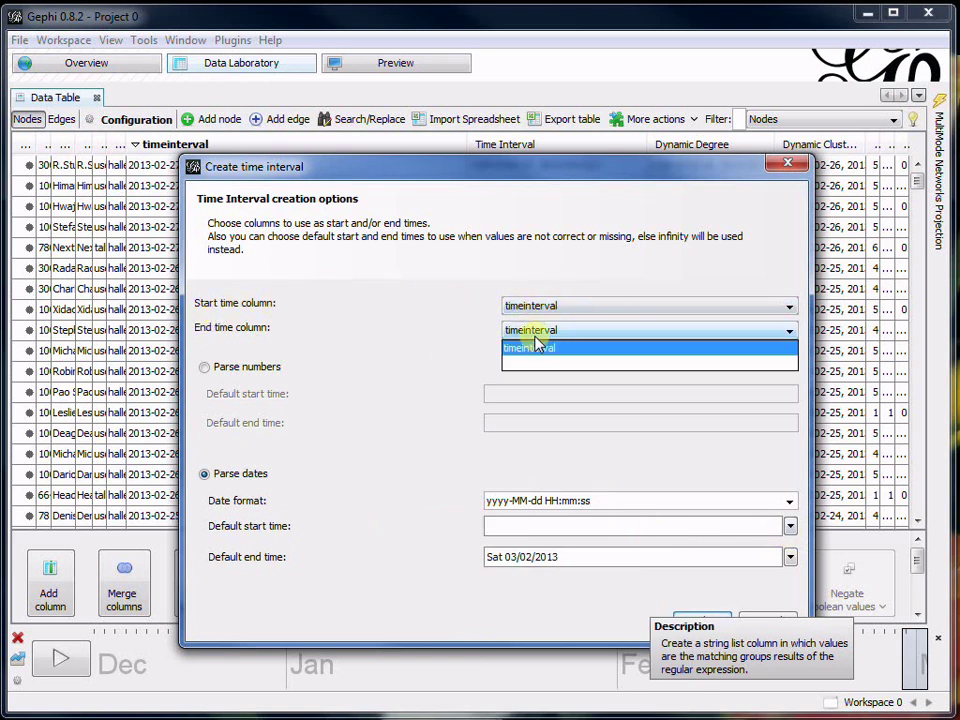
{"action": "left_click", "coordinate": [542, 360]}
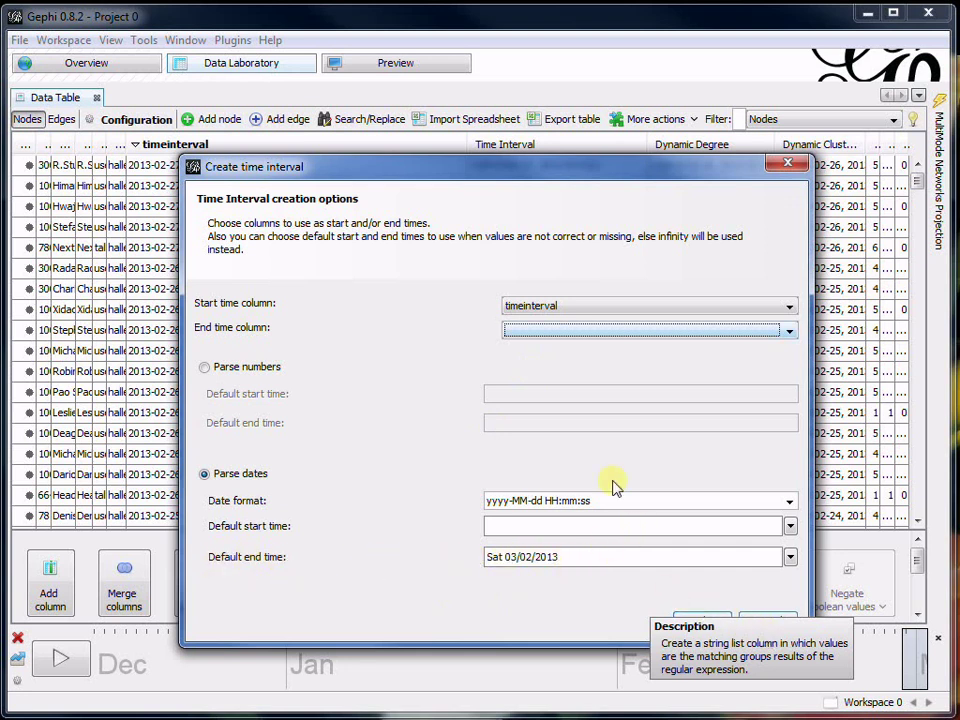
{"action": "left_click_drag", "start_coordinate": [588, 168], "coordinate": [538, 113]}
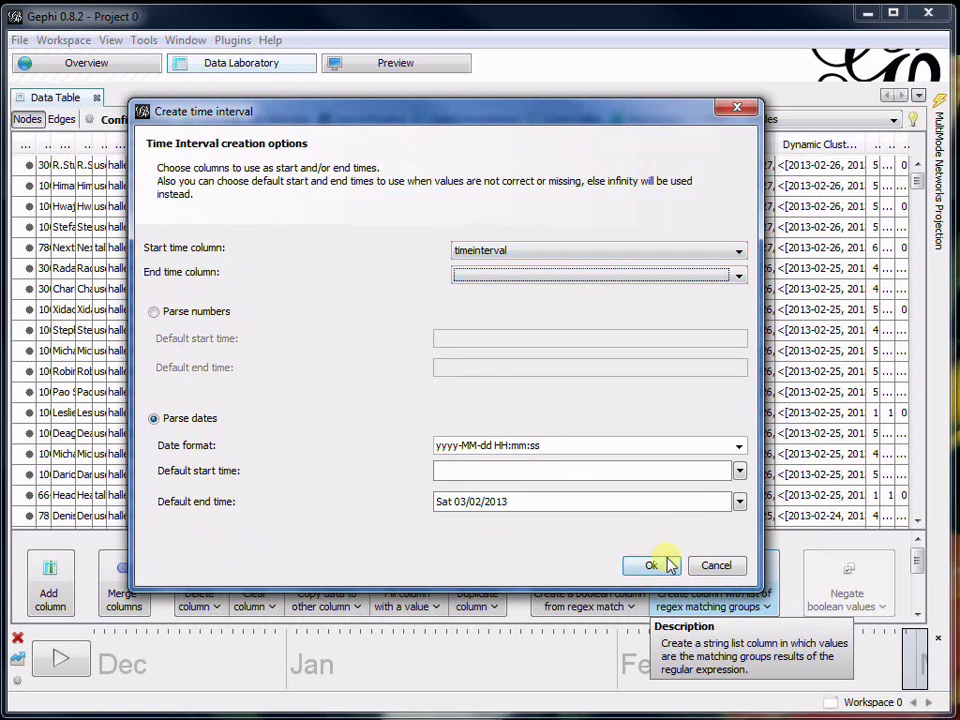
- Cancel the time interval dialog, narrow the timeinterval column, and re-enable the timeline narrowed to December
{"action": "left_click", "coordinate": [712, 566]}
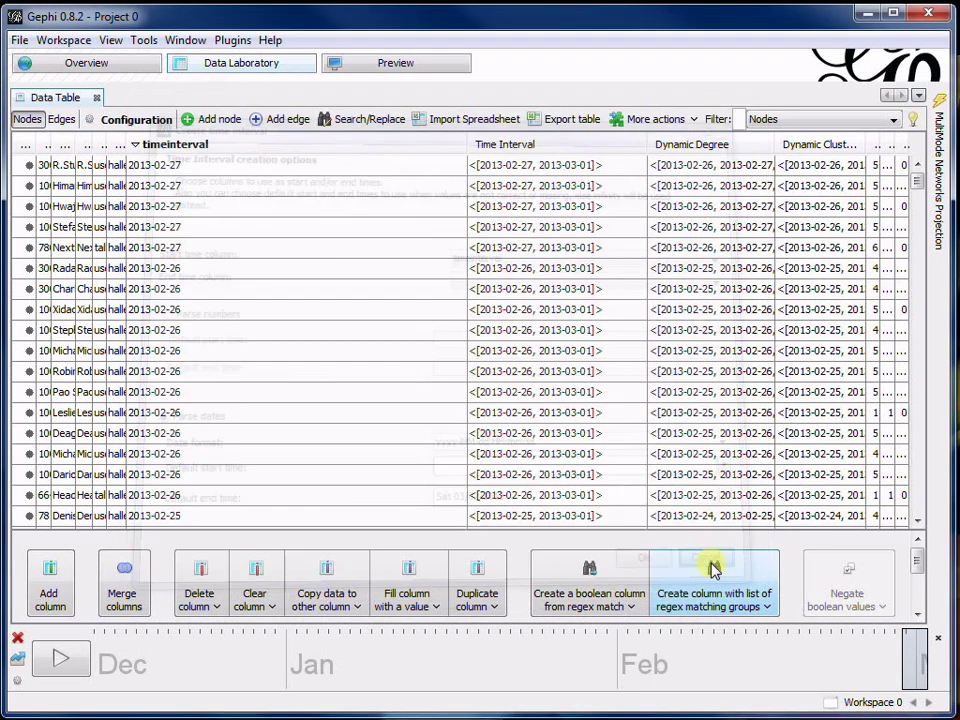
{"action": "left_click_drag", "start_coordinate": [466, 146], "coordinate": [244, 146]}
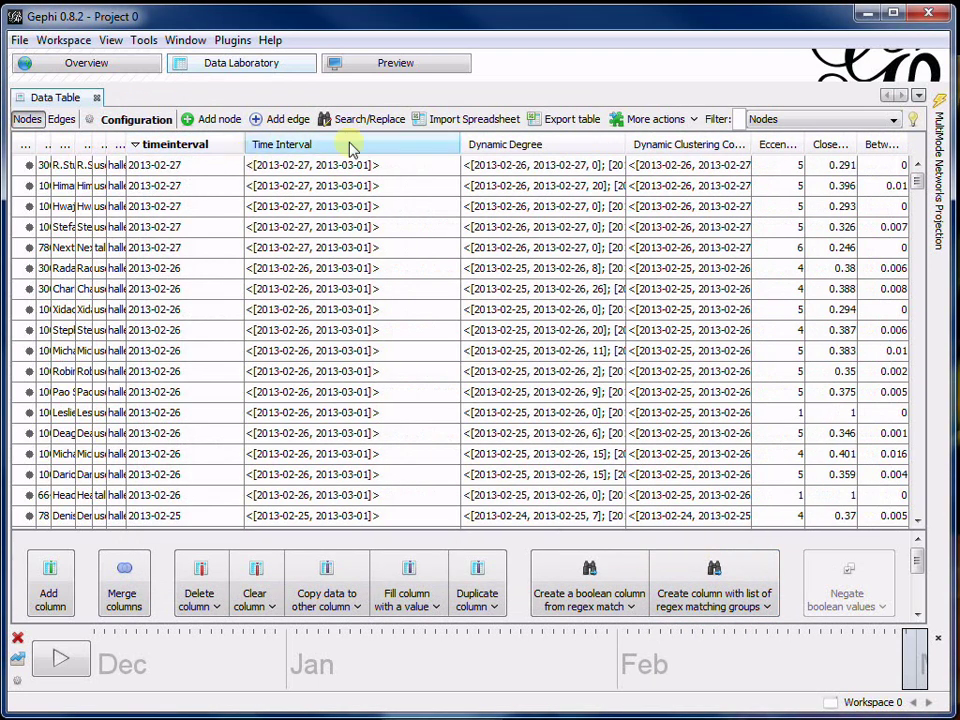
{"action": "left_click", "coordinate": [17, 637]}
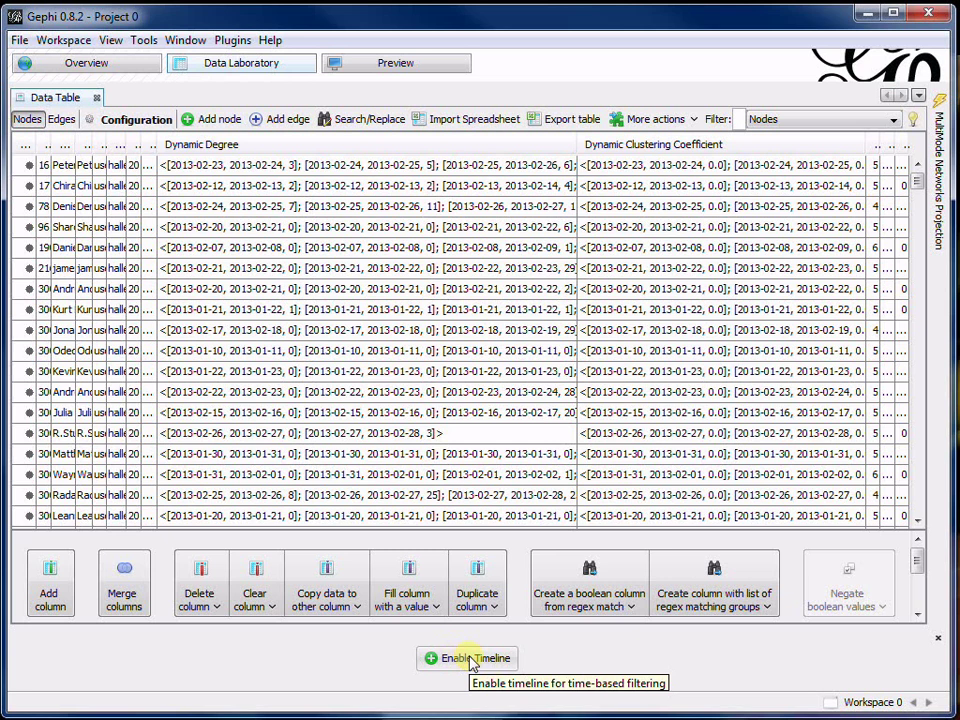
{"action": "left_click", "coordinate": [472, 662]}
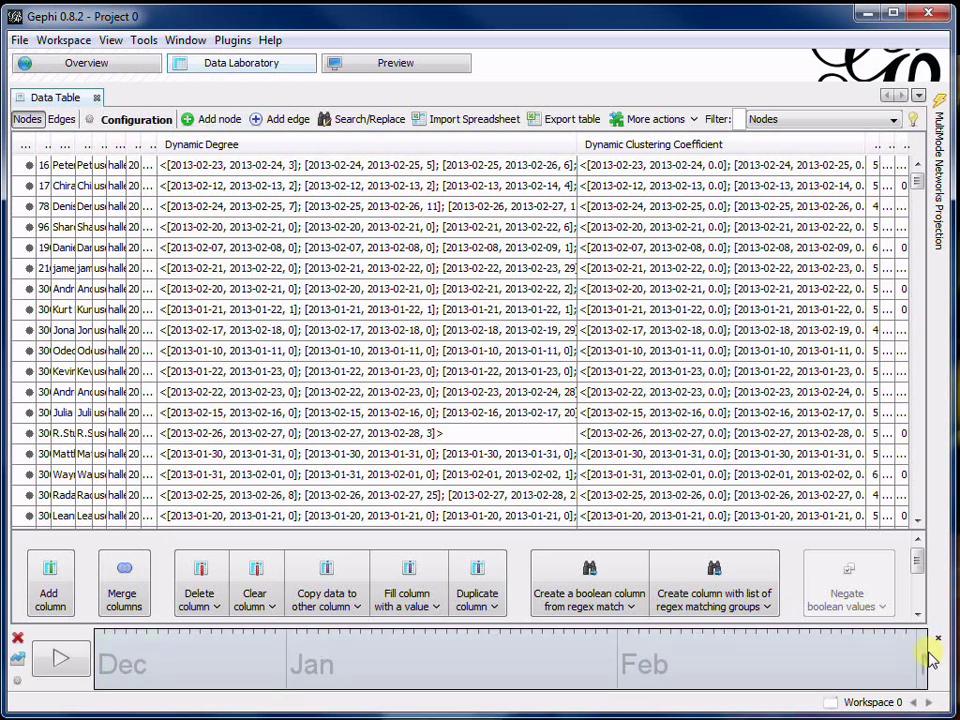
{"action": "left_click_drag", "start_coordinate": [925, 651], "coordinate": [124, 668]}
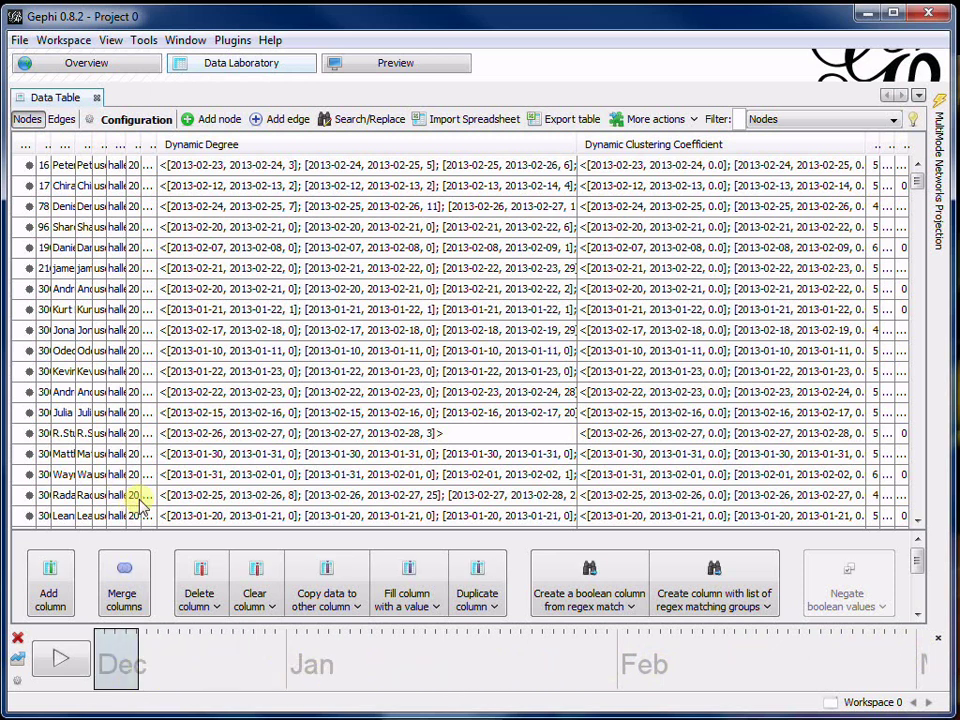
{"action": "left_click", "coordinate": [87, 65]}
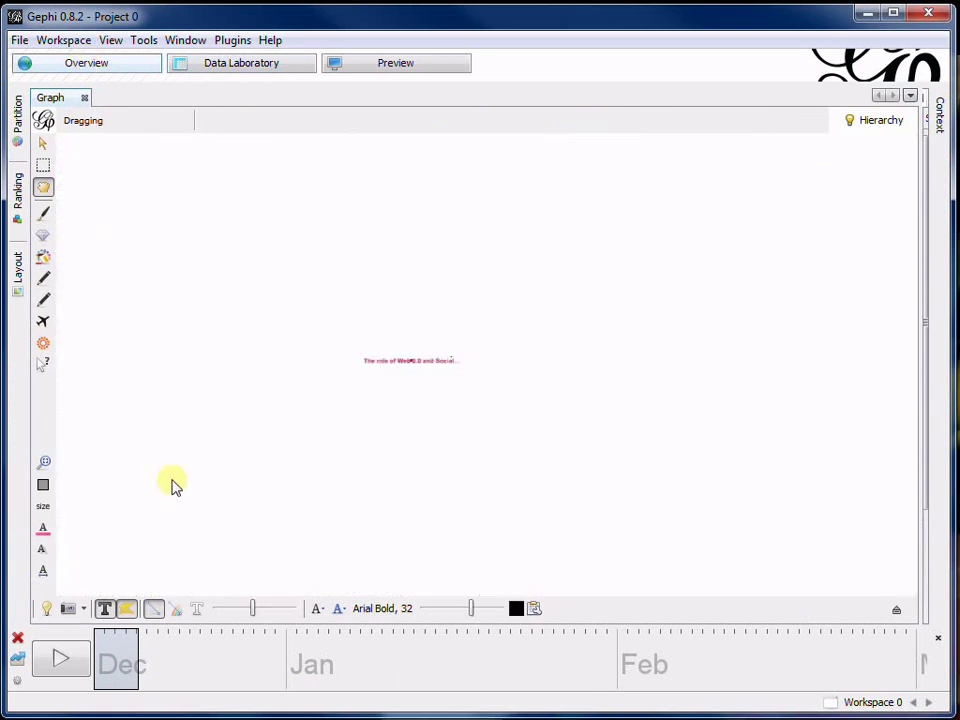
- Slide the timeline window toward January and back to early December, then play the animation
{"action": "left_click_drag", "start_coordinate": [114, 660], "coordinate": [904, 655]}
{"action": "left_click_drag", "start_coordinate": [380, 660], "coordinate": [120, 663]}
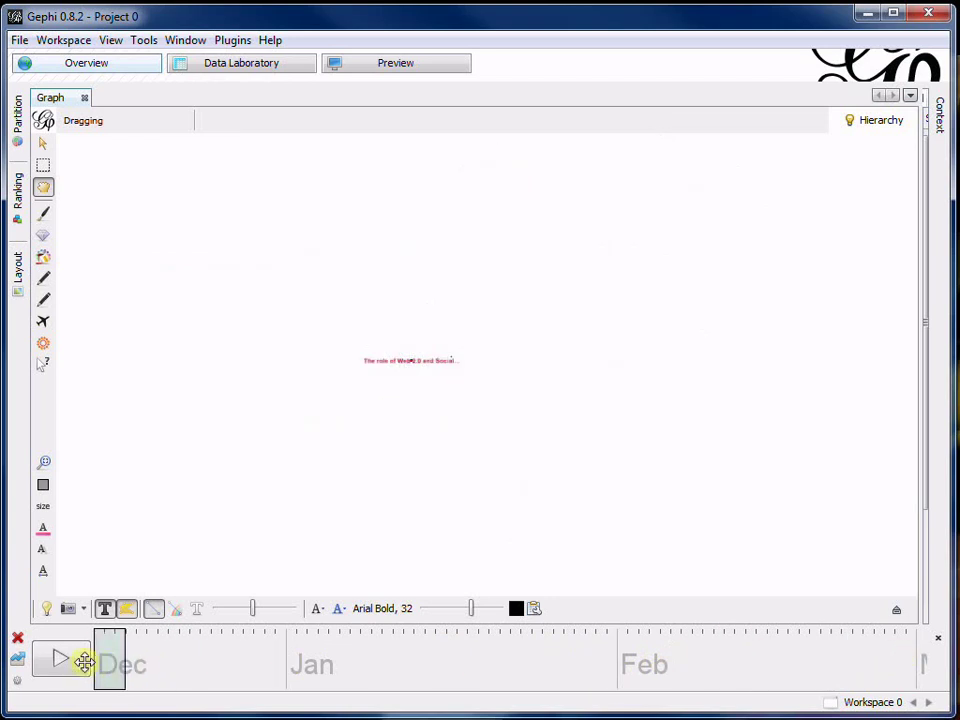
{"action": "left_click", "coordinate": [62, 662]}
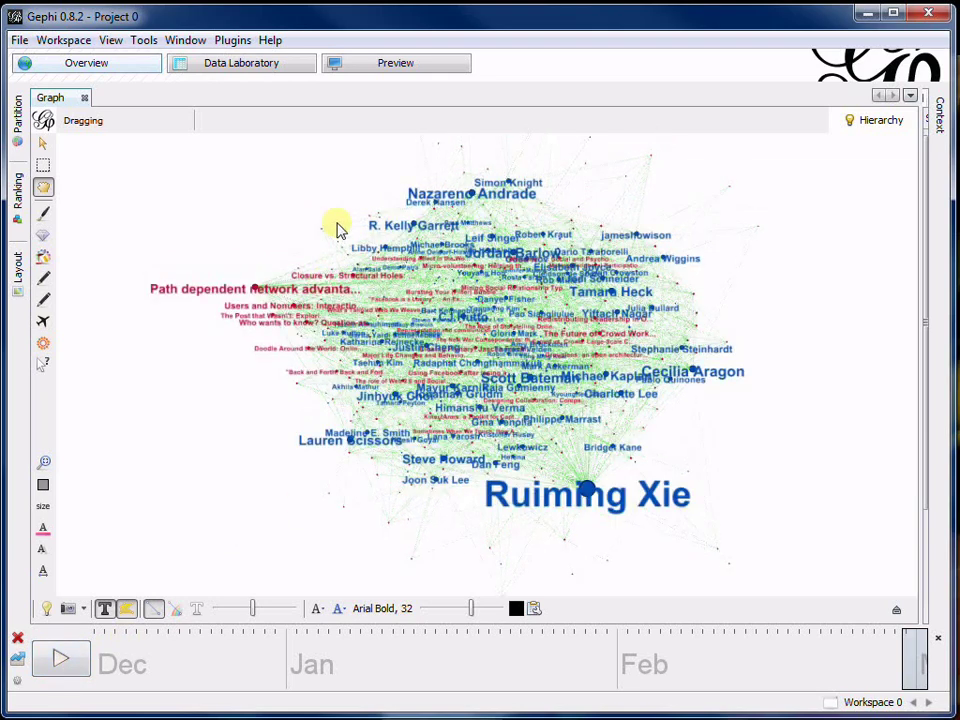
- Render the Preview, collapse the MultiMode Networks panel, refresh, and set the timeline window to late February
{"action": "left_click", "coordinate": [366, 66]}
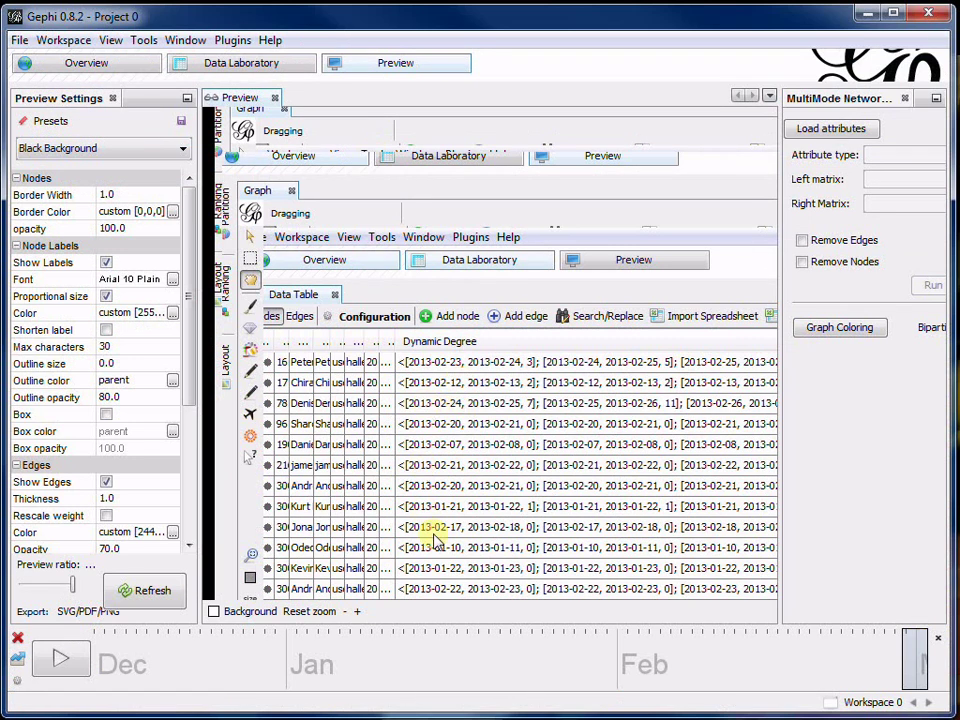
{"action": "left_click", "coordinate": [145, 597]}
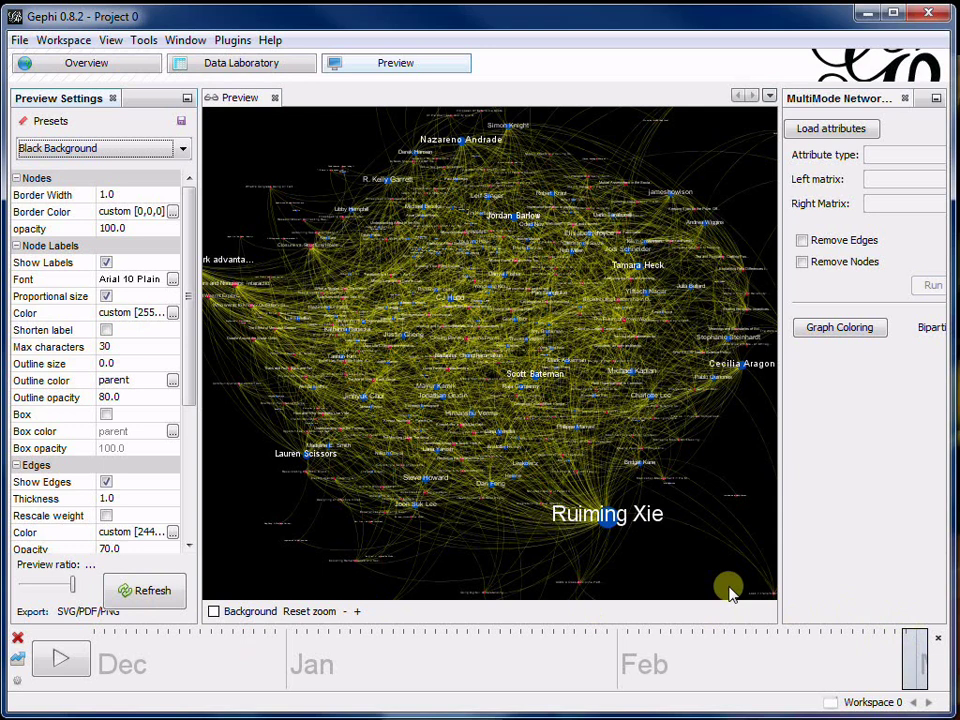
{"action": "left_click", "coordinate": [937, 100]}
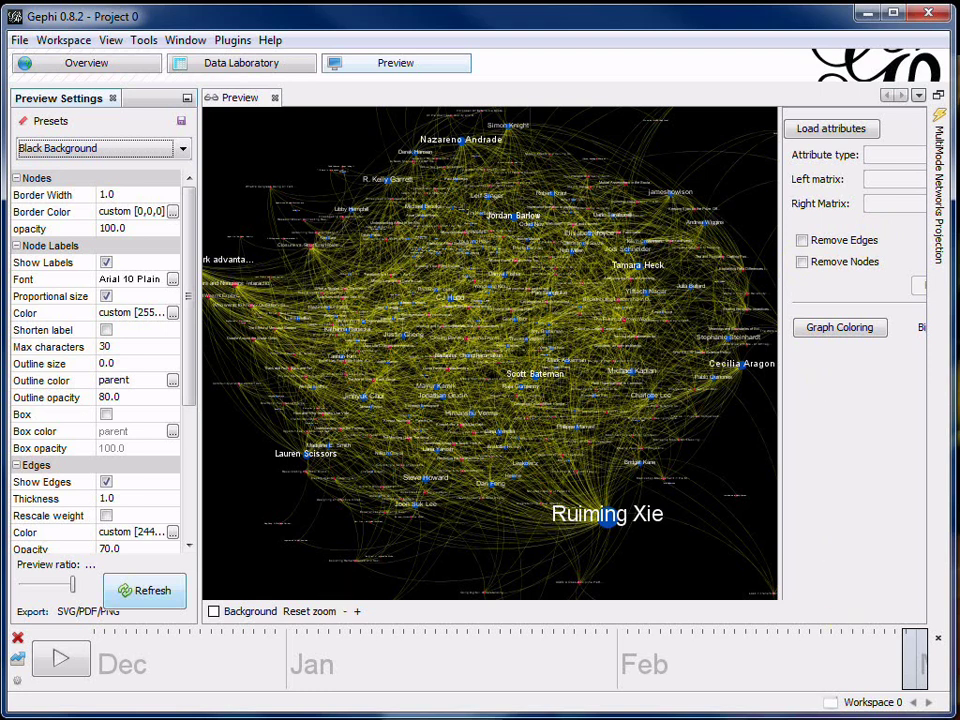
{"action": "left_click", "coordinate": [145, 587]}
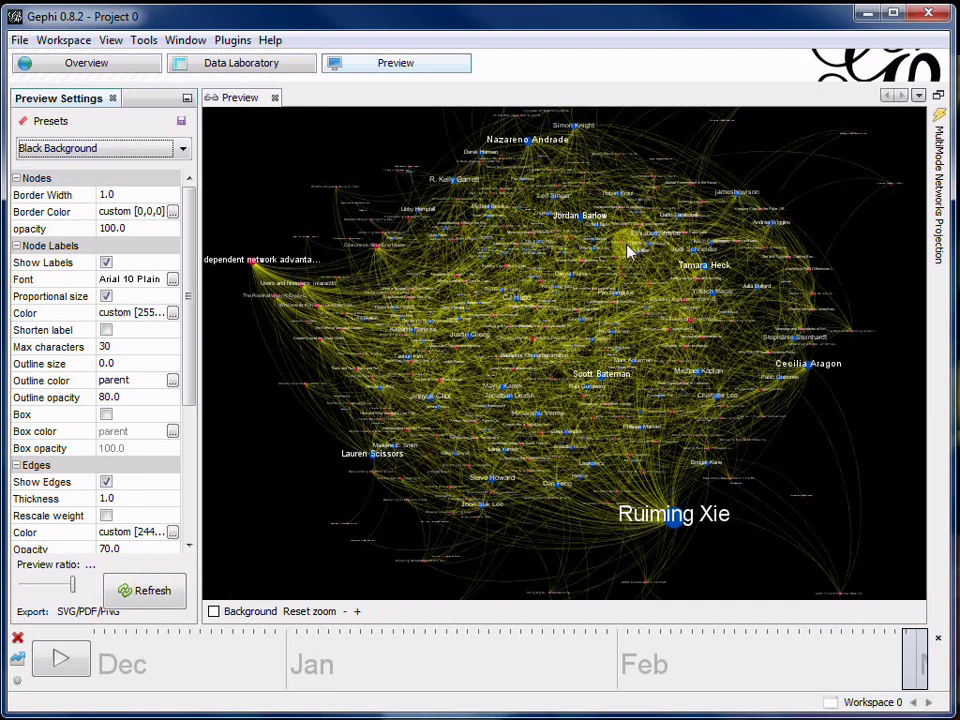
{"action": "left_click_drag", "start_coordinate": [913, 668], "coordinate": [748, 660]}
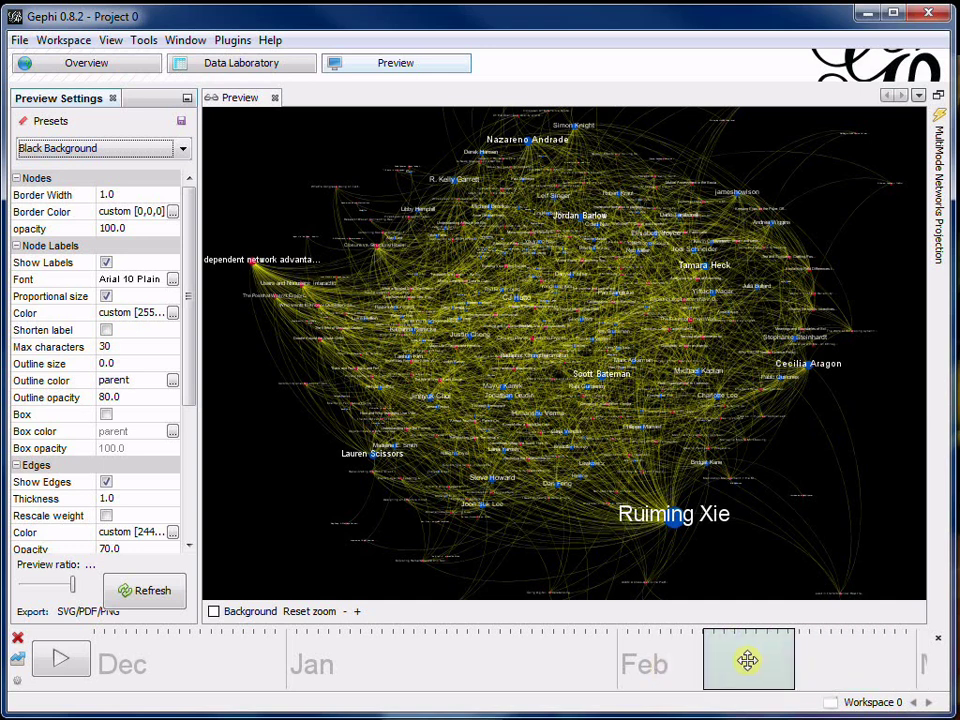
- Re-render the February preview, then move the time window to January and refresh
{"action": "left_click", "coordinate": [148, 591]}
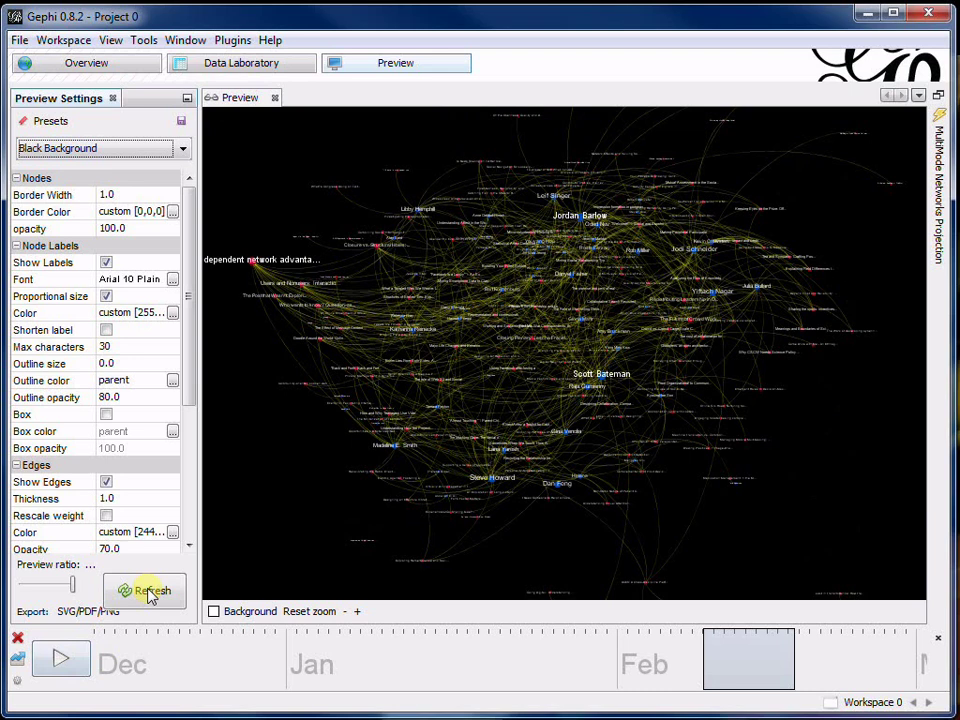
{"action": "left_click_drag", "start_coordinate": [652, 663], "coordinate": [402, 657]}
{"action": "left_click", "coordinate": [135, 600]}
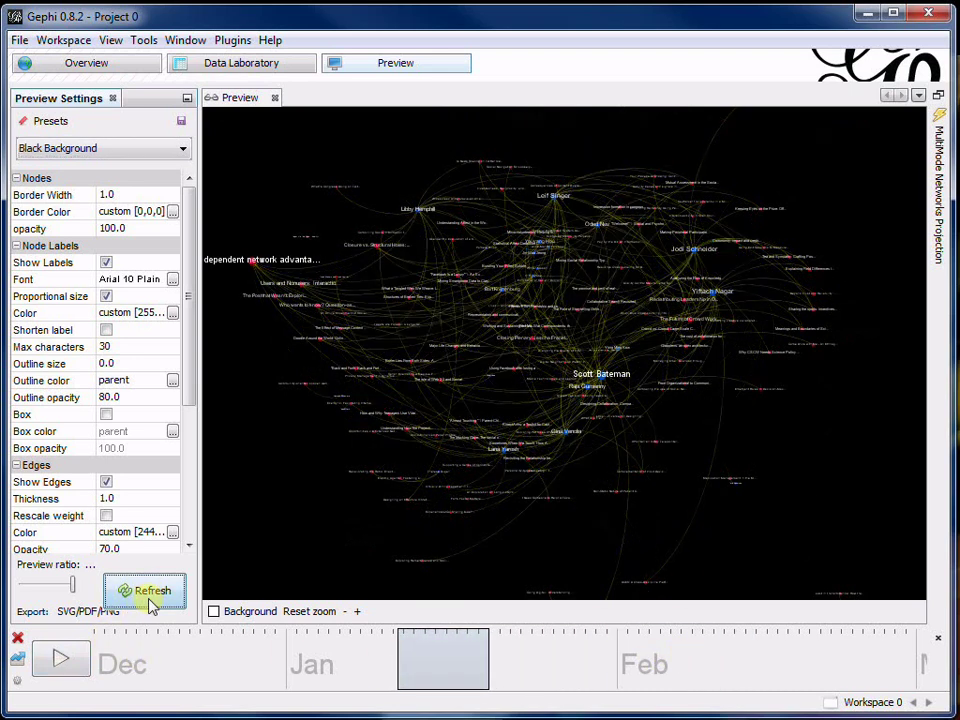
- Play the timeline from December, then drag the window back to December and refresh
{"action": "left_click_drag", "start_coordinate": [463, 664], "coordinate": [65, 671]}
{"action": "left_click", "coordinate": [64, 677]}
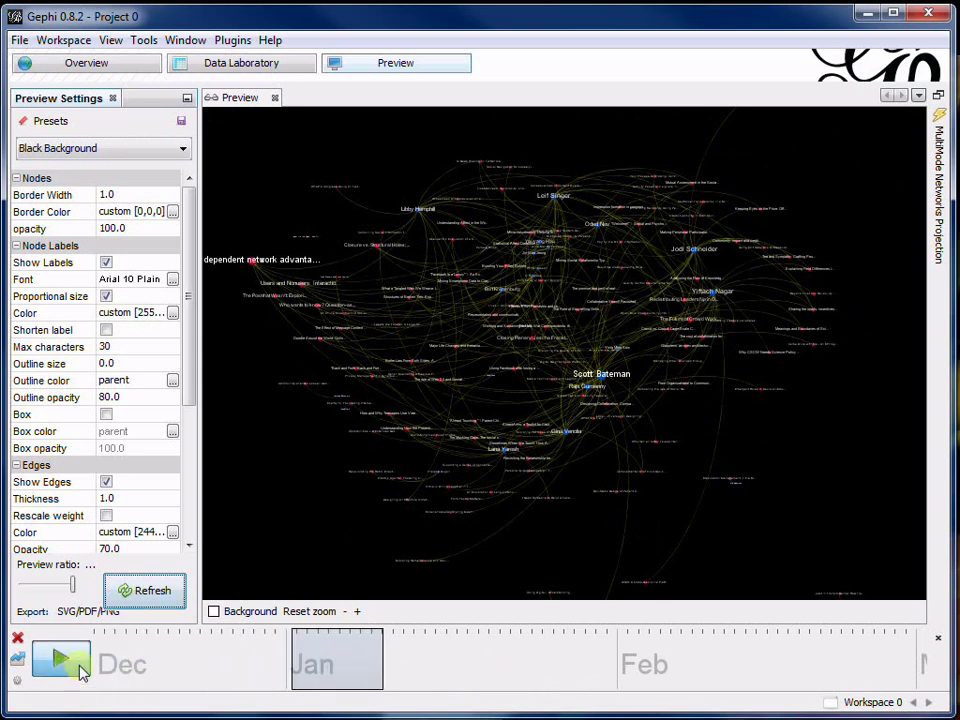
{"action": "left_click", "coordinate": [152, 590]}
{"action": "left_click_drag", "start_coordinate": [371, 662], "coordinate": [114, 662]}
{"action": "left_click", "coordinate": [152, 594]}
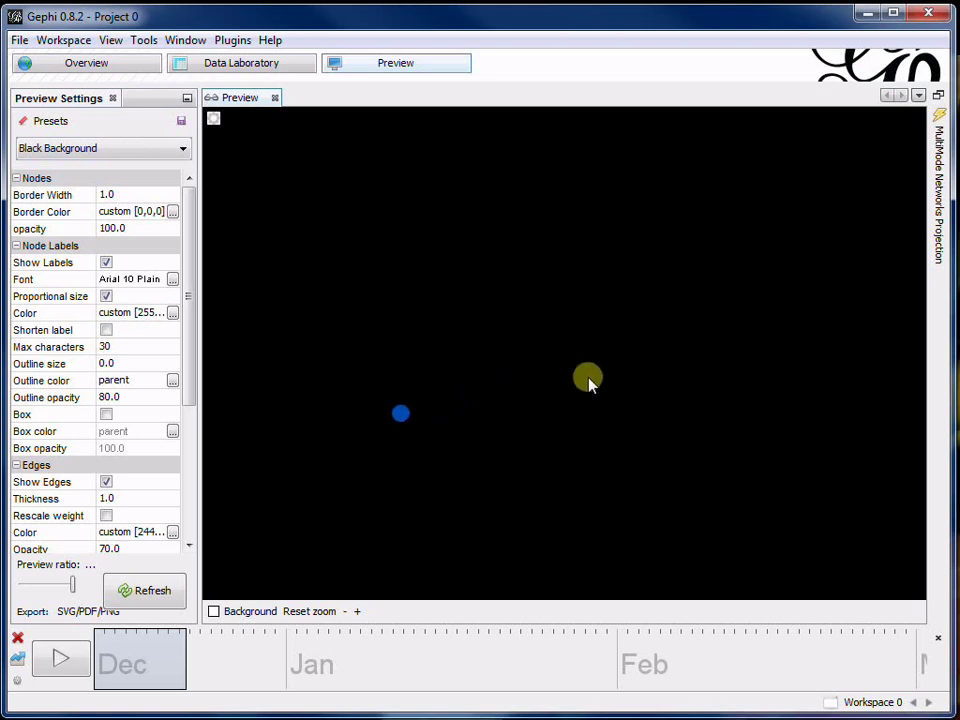
- Slide the time window to January, re-render, and frame the graph in the preview
{"action": "left_click_drag", "start_coordinate": [429, 441], "coordinate": [566, 453]}
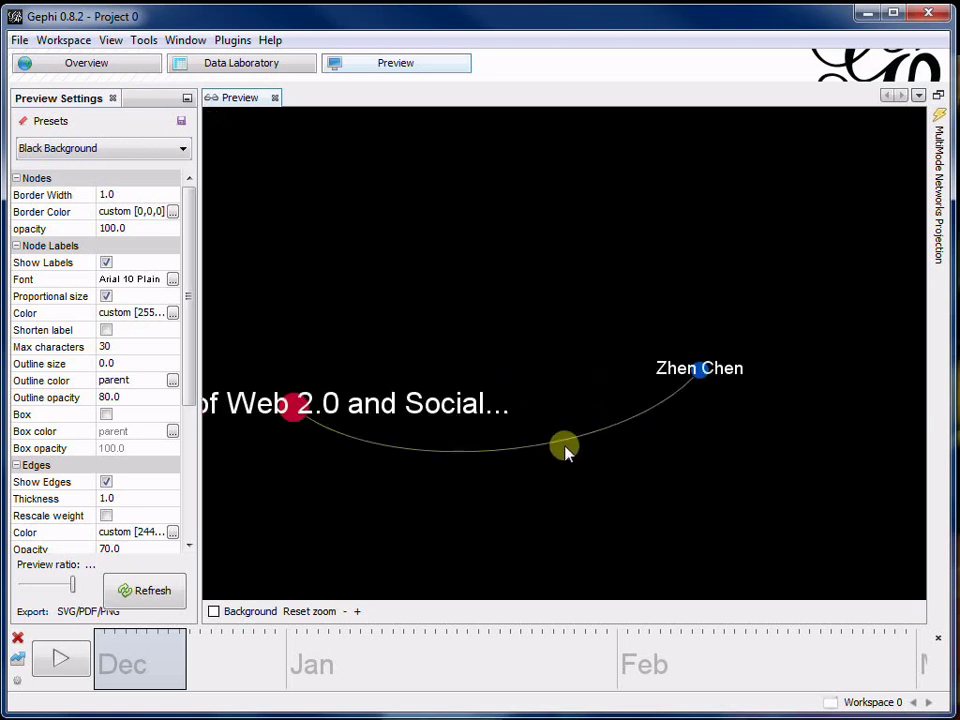
{"action": "left_click_drag", "start_coordinate": [420, 470], "coordinate": [429, 480]}
{"action": "left_click_drag", "start_coordinate": [156, 662], "coordinate": [369, 664]}
{"action": "left_click", "coordinate": [146, 592]}
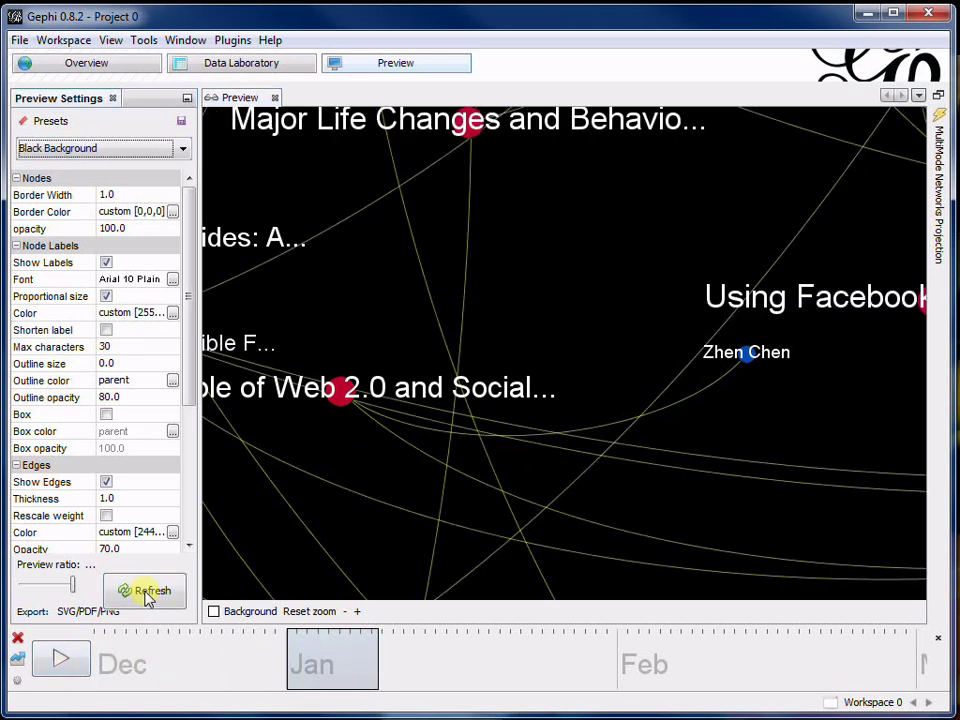
{"action": "left_click_drag", "start_coordinate": [435, 489], "coordinate": [474, 458]}
{"action": "scroll", "coordinate": [538, 444], "scroll_direction": "down", "scroll_amount": 3}
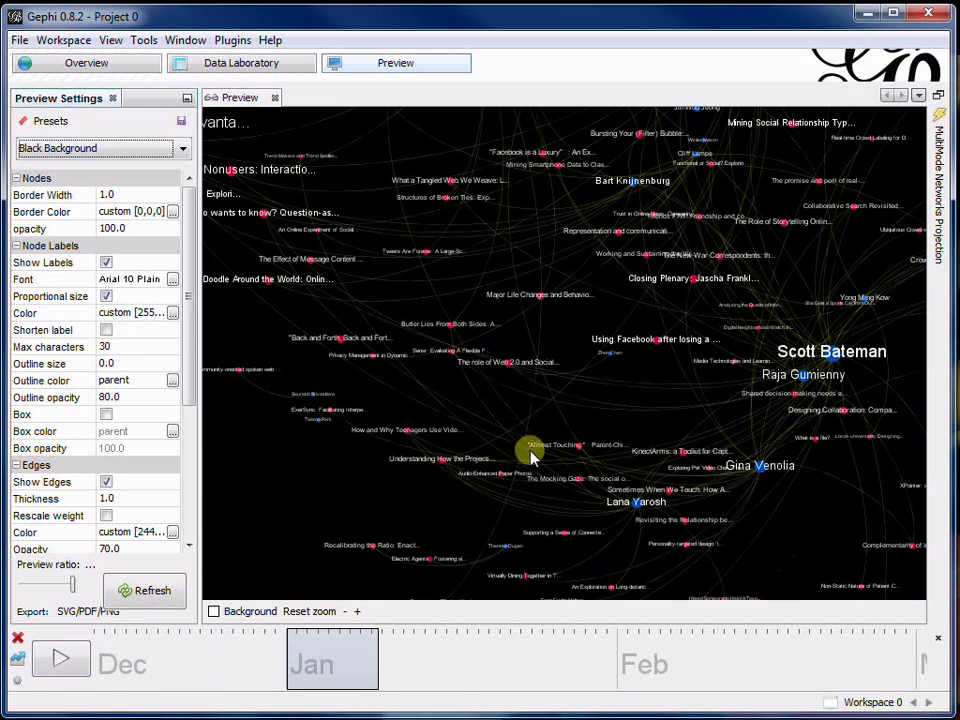
{"action": "scroll", "coordinate": [545, 442], "scroll_direction": "down", "scroll_amount": 1}
{"action": "left_click_drag", "start_coordinate": [588, 403], "coordinate": [545, 410]}
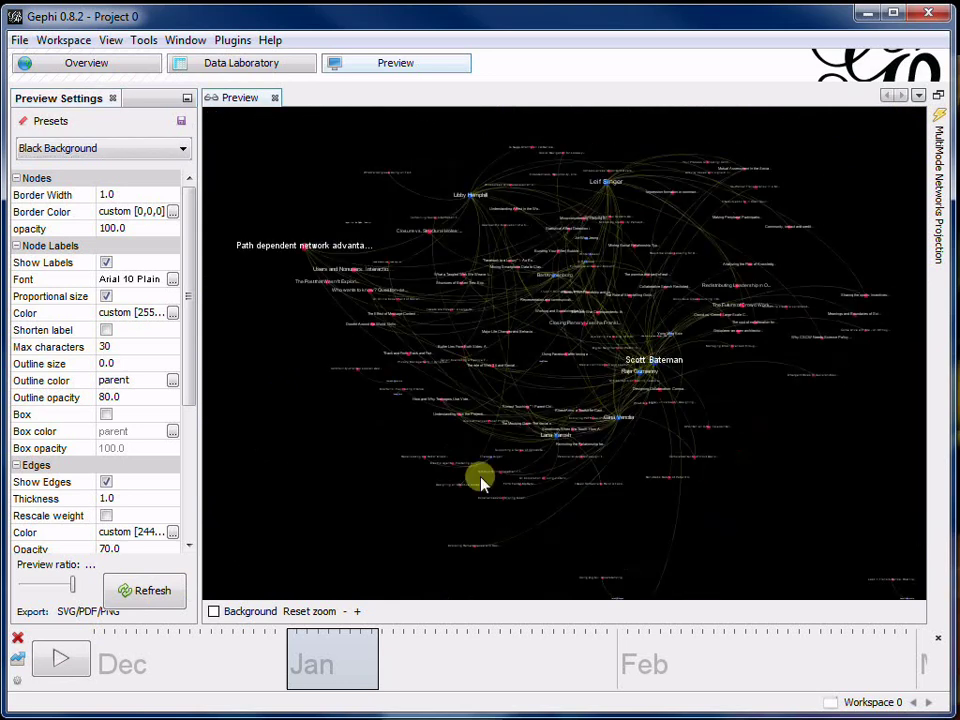
- Play the timeline through February to the end, refreshing the preview at each window
{"action": "left_click_drag", "start_coordinate": [333, 664], "coordinate": [451, 667]}
{"action": "left_click", "coordinate": [78, 664]}
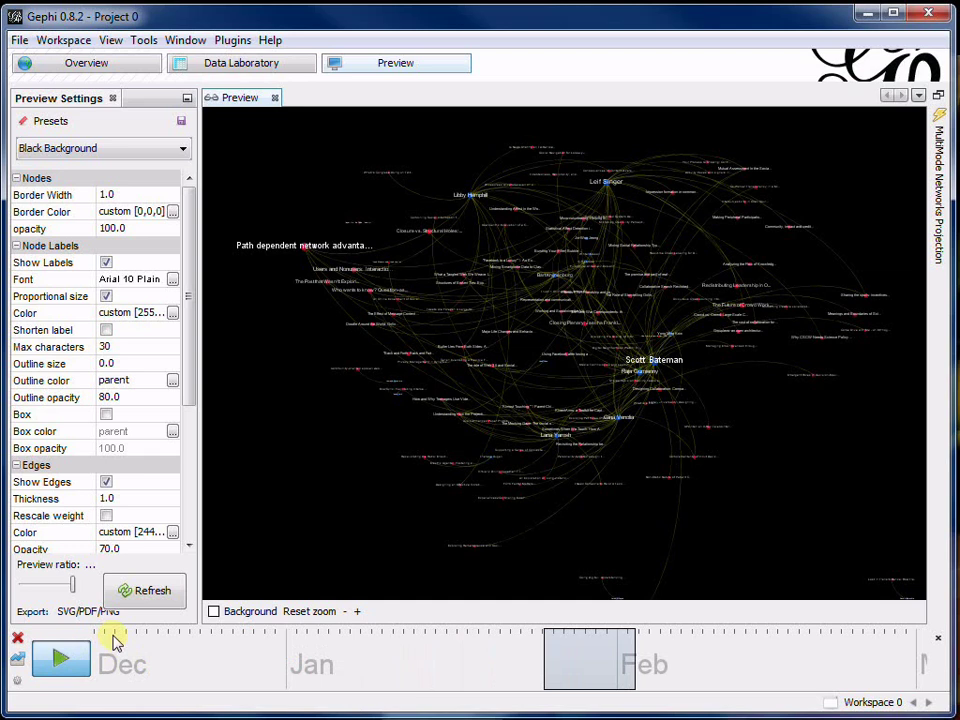
{"action": "left_click", "coordinate": [146, 594]}
{"action": "left_click", "coordinate": [75, 662]}
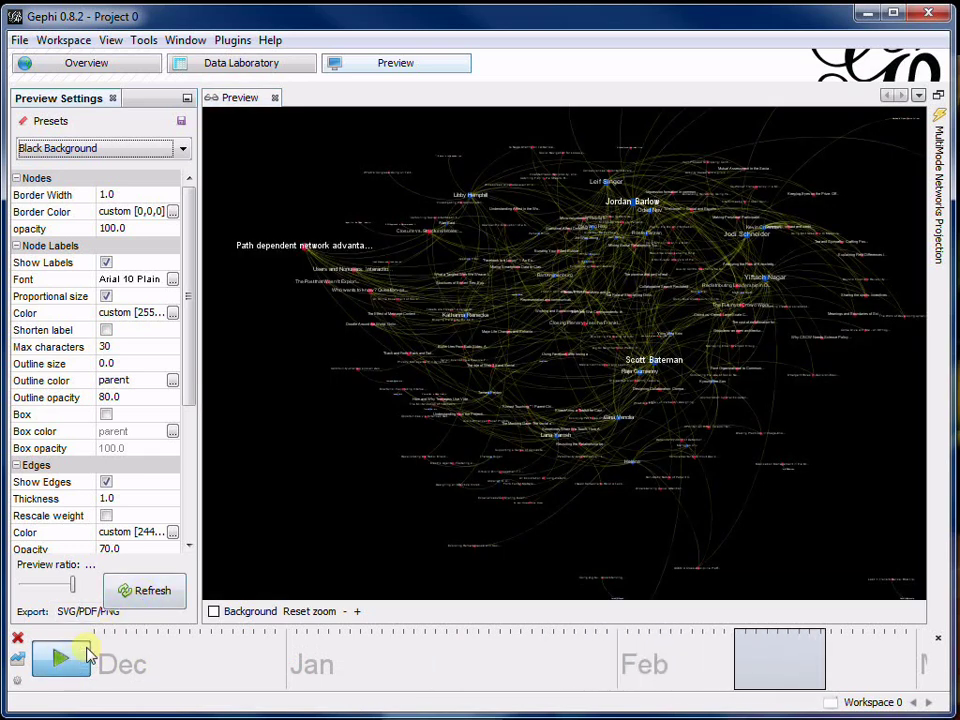
{"action": "left_click", "coordinate": [150, 594]}
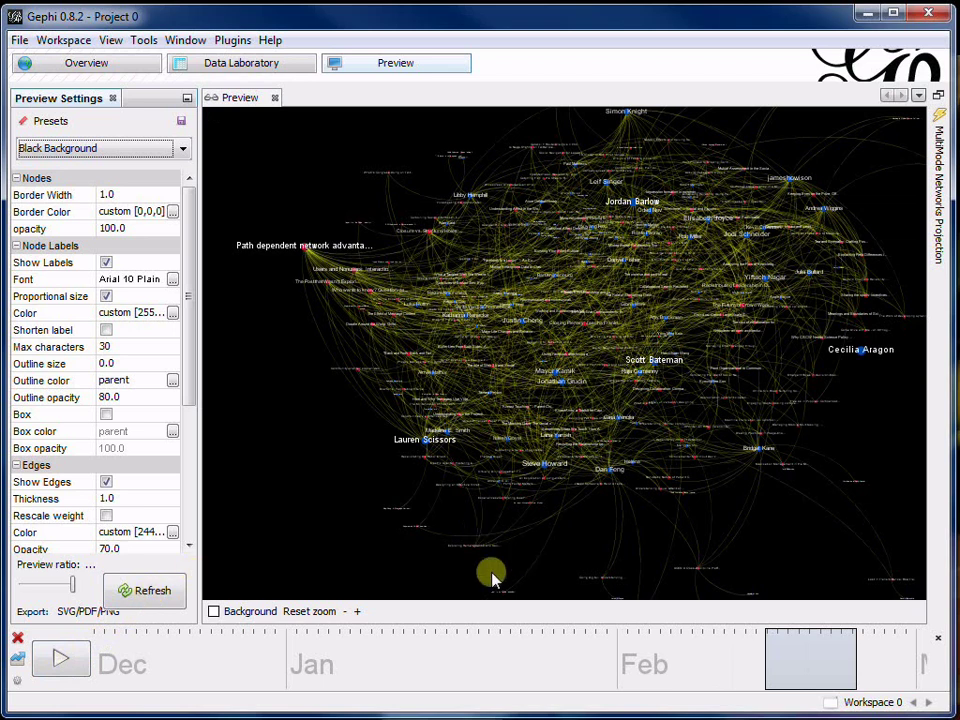